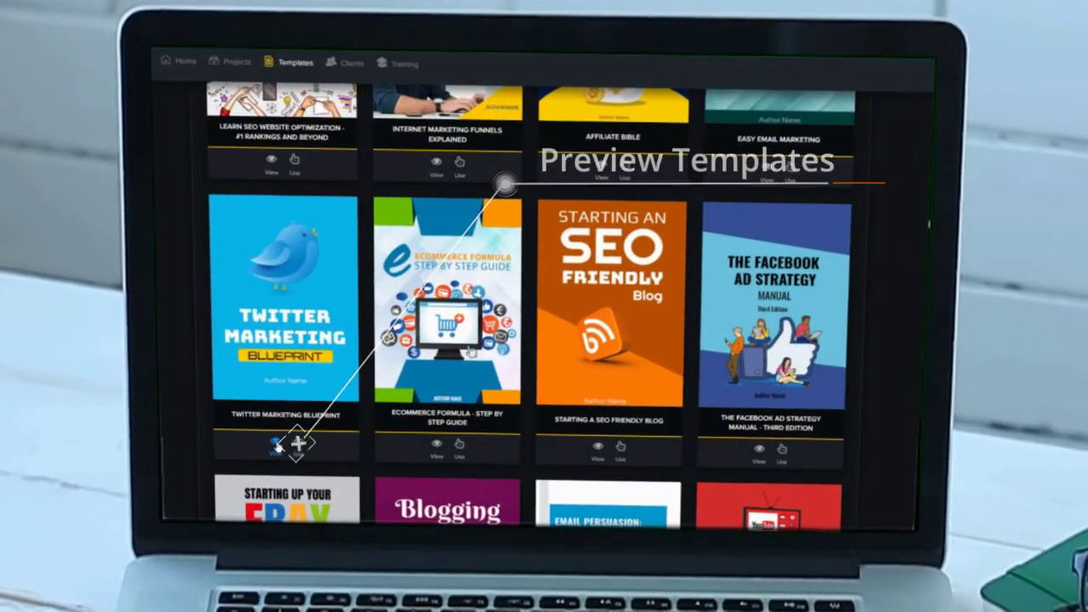
# Preview the Twitter Marketing Blueprint template, then start a new project from it.
pyautogui.click(298, 443)
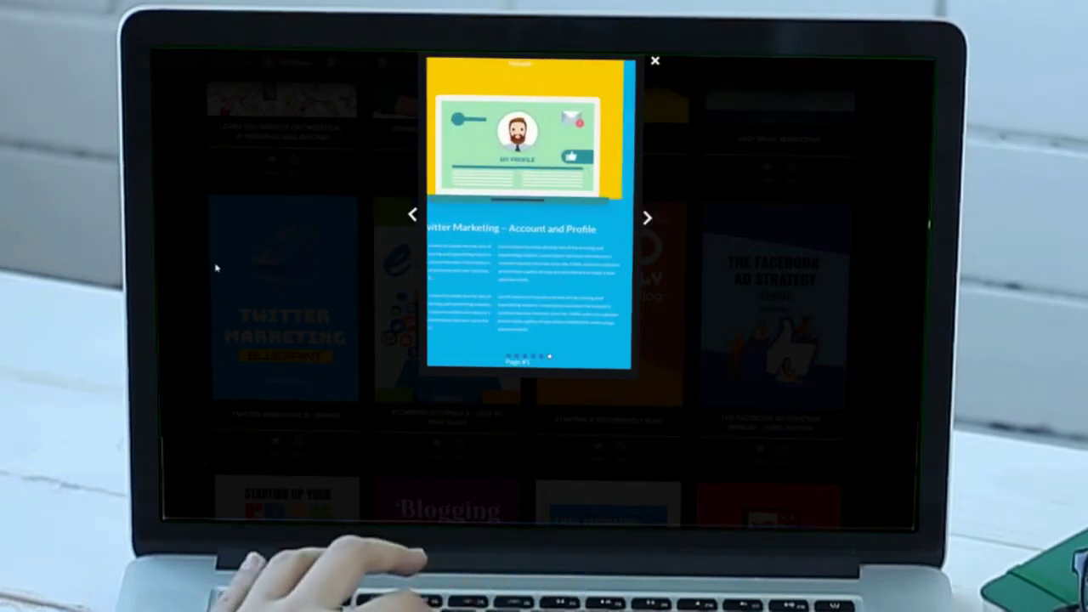
pyautogui.click(202, 332)
pyautogui.click(299, 447)
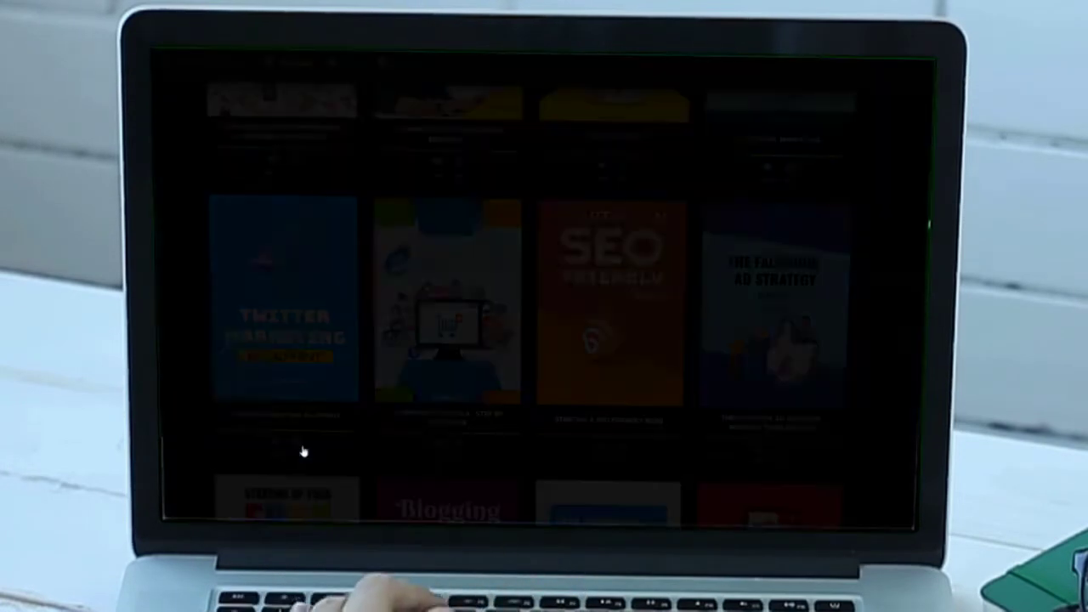
# Name the project 'MY TWITTER EBOOK' and finish setup starting from scratch.
pyautogui.write('MY TWIT')
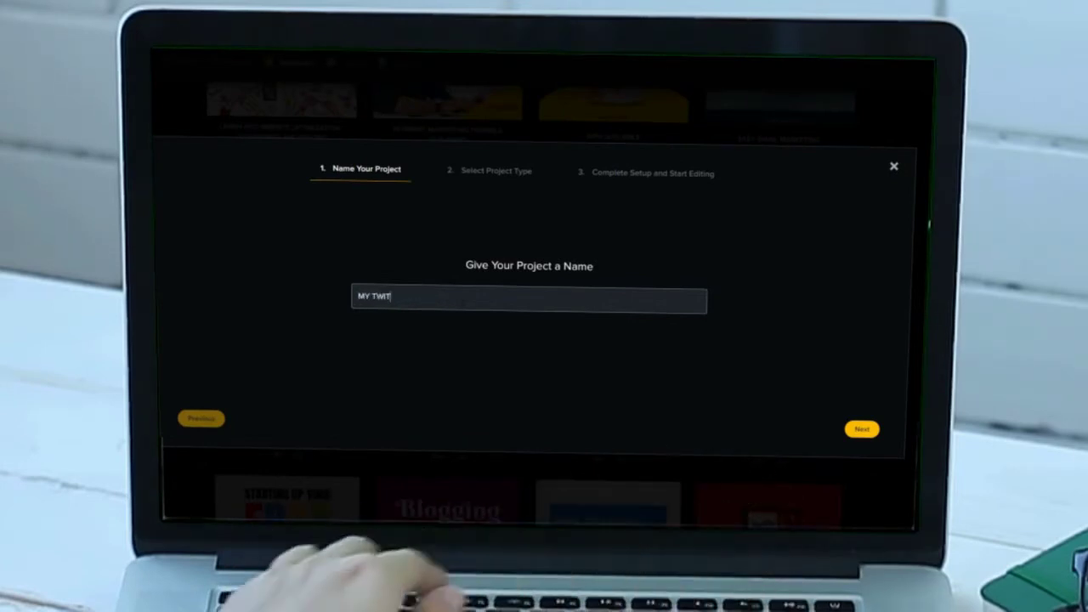
pyautogui.write('TER EBOOK')
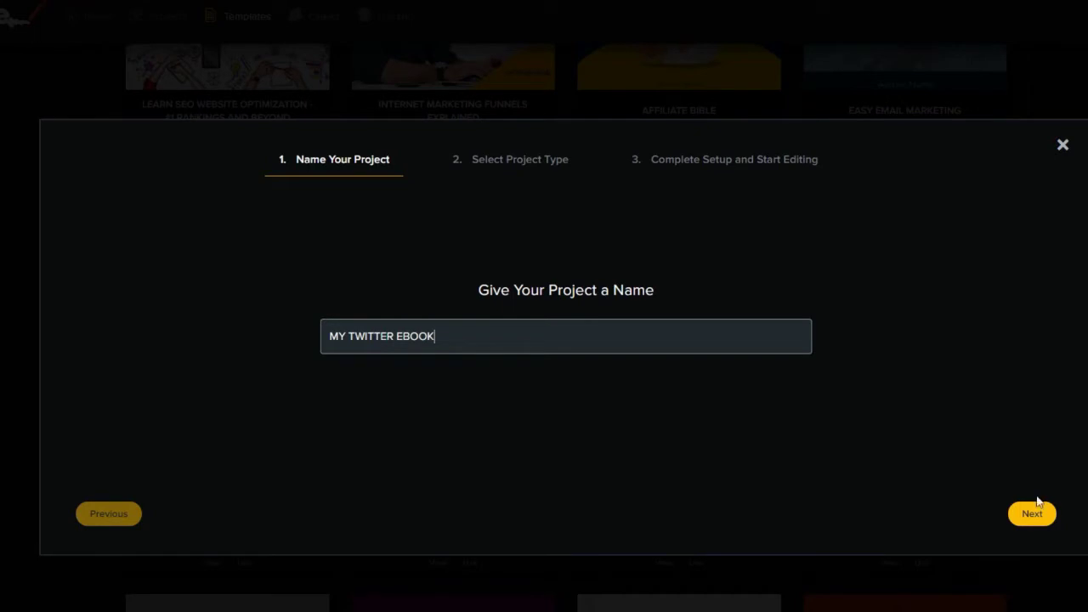
pyautogui.click(1036, 515)
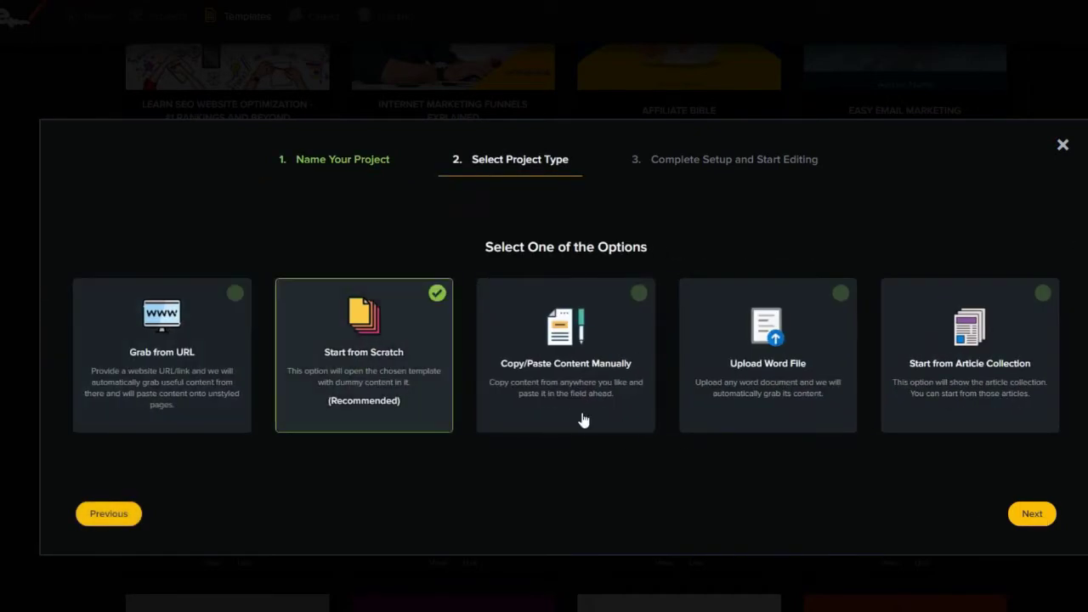
pyautogui.click(1029, 514)
pyautogui.click(1025, 514)
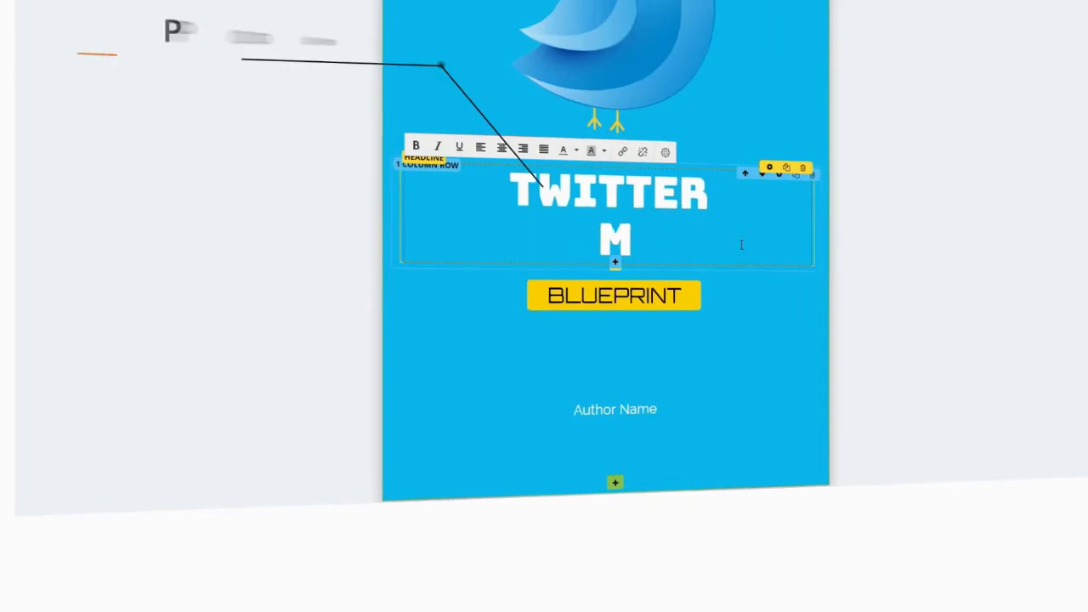
# Change the cover headline and tag line to read 'THE ULTIMATE TWITTER GUIDE'.
pyautogui.press('BackSpace')
pyautogui.press('BackSpace')
pyautogui.press('BackSpace')
pyautogui.press('BackSpace')
pyautogui.press('BackSpace')
pyautogui.press('BackSpace')
pyautogui.press('BackSpace')
pyautogui.press('BackSpace')
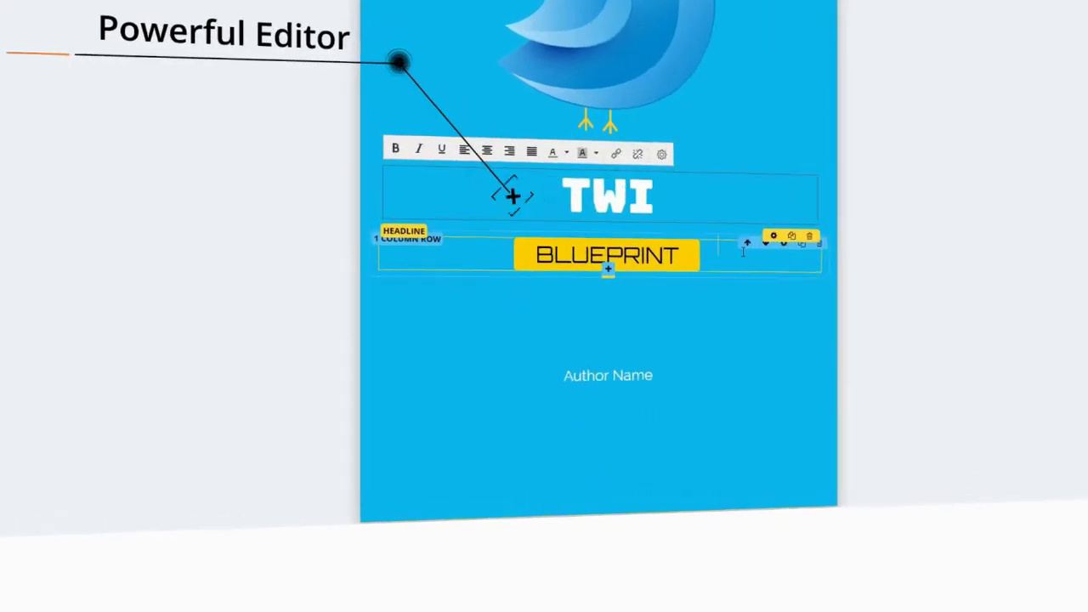
pyautogui.write('HE ULTIMATE TWIT')
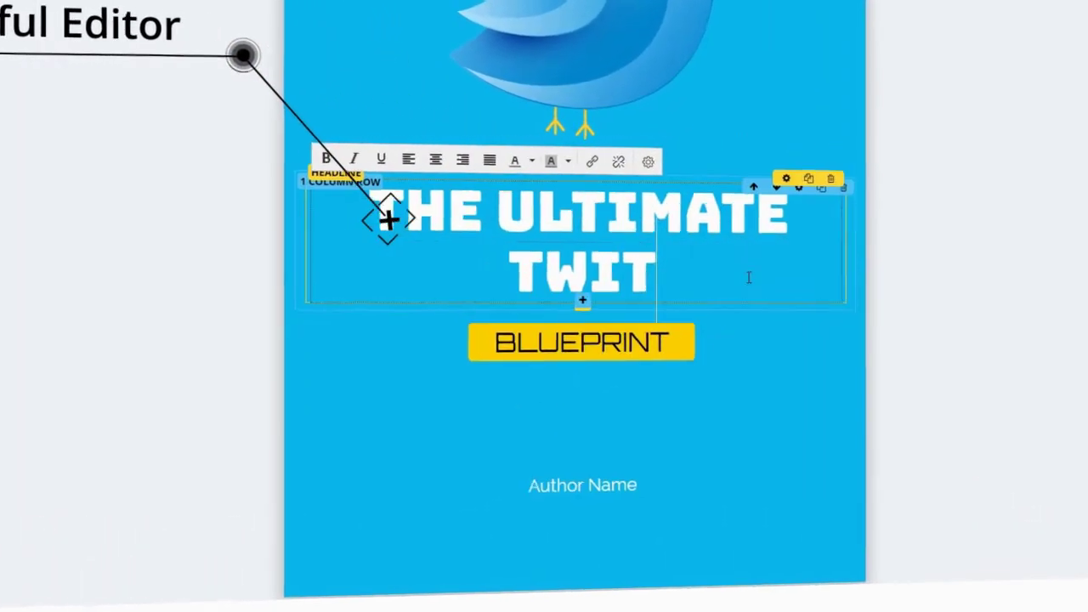
pyautogui.write('TER')
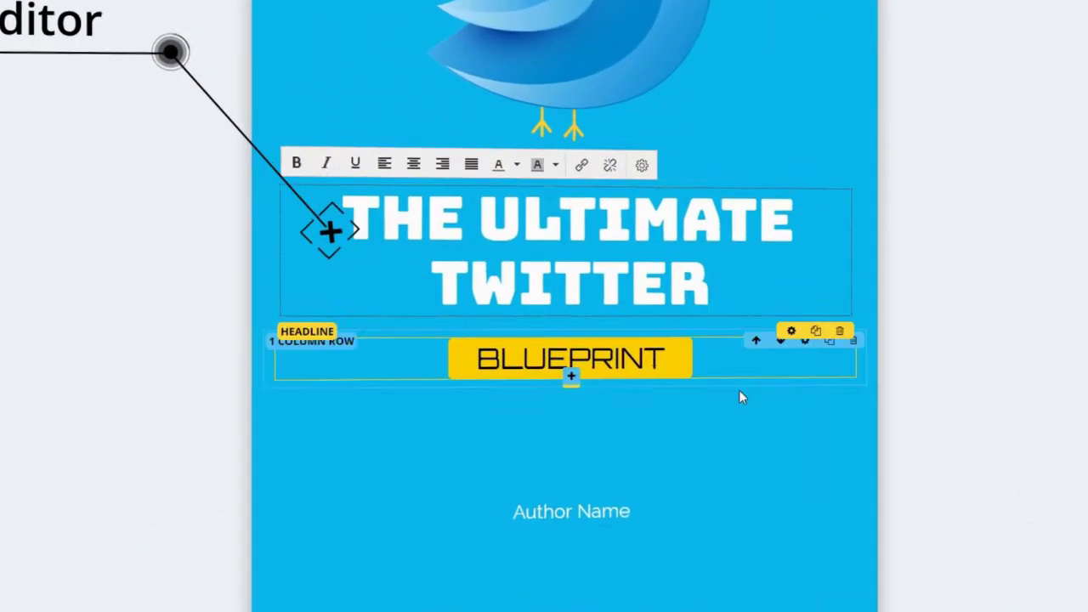
pyautogui.click(667, 344)
pyautogui.press('BackSpace')
pyautogui.press('BackSpace')
pyautogui.press('BackSpace')
pyautogui.press('BackSpace')
pyautogui.press('BackSpace')
pyautogui.press('BackSpace')
pyautogui.press('BackSpace')
pyautogui.press('BackSpace')
pyautogui.press('BackSpace')
pyautogui.write('GUIDE')
pyautogui.moveTo(646, 365); pyautogui.dragTo(488, 355)
# Replace the Author Name placeholder with the author's name in bold.
pyautogui.click(648, 534)
pyautogui.hotkey('ctrl', 'a')
pyautogui.hotkey('ctrl', 'a')
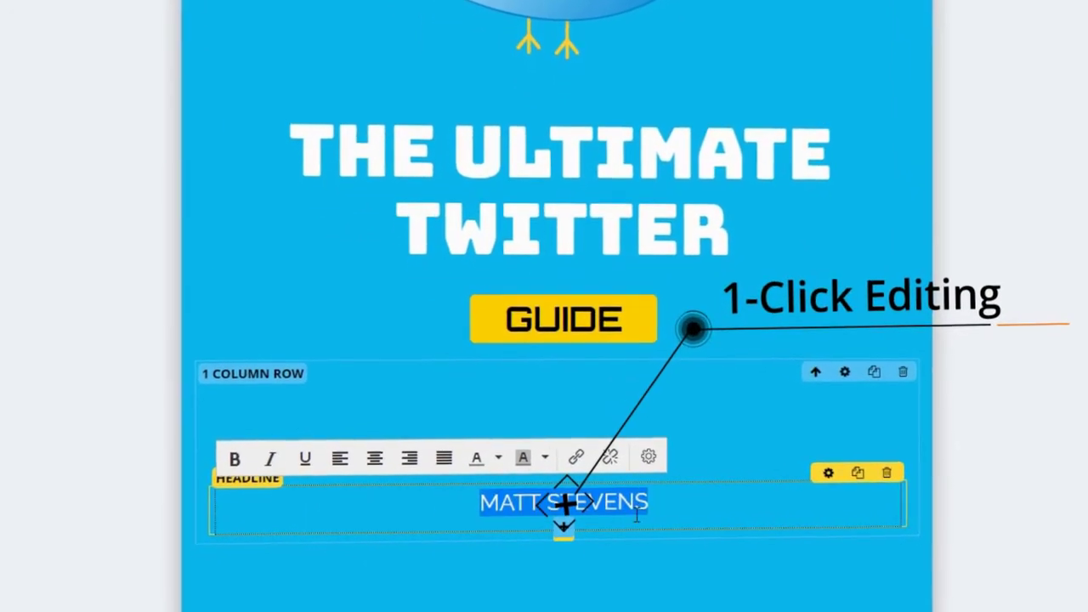
pyautogui.click(239, 462)
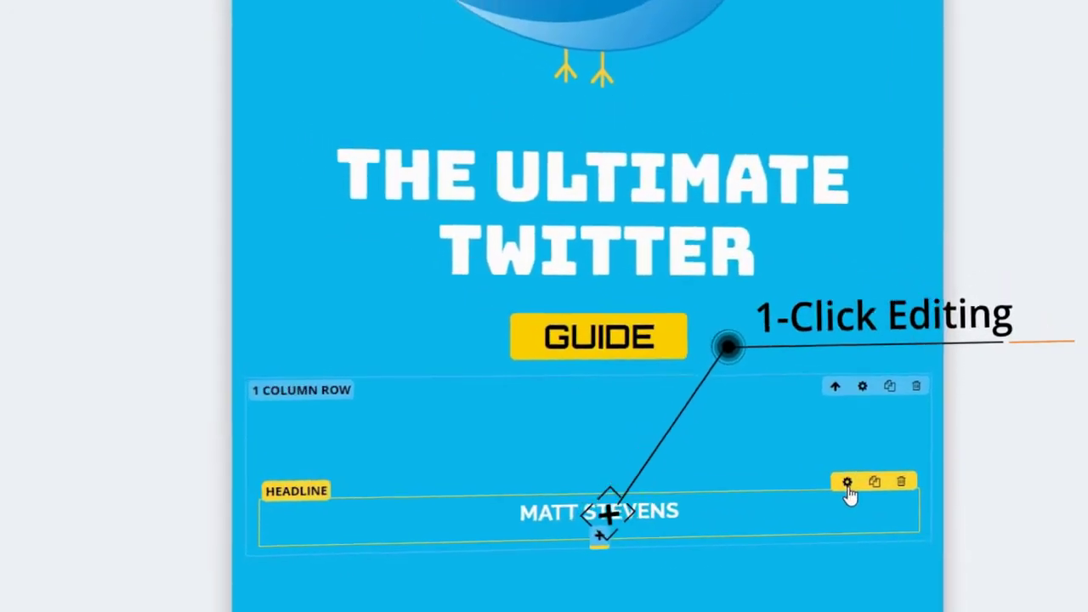
# Colour the author name yellow.
pyautogui.click(847, 482)
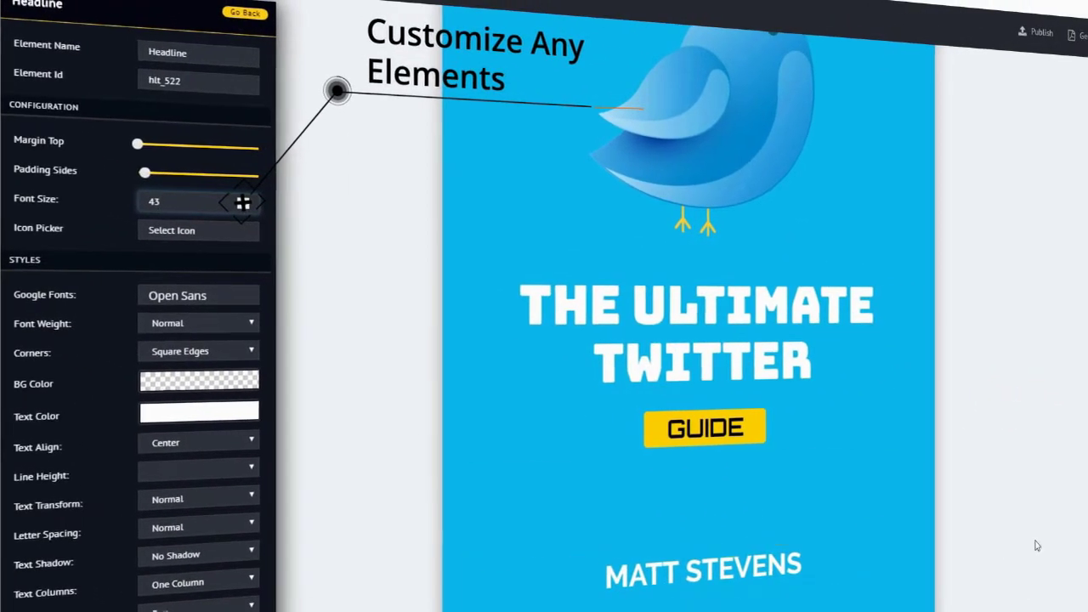
pyautogui.click(697, 570)
pyautogui.moveTo(795, 568); pyautogui.dragTo(520, 559)
pyautogui.click(638, 533)
pyautogui.click(594, 580)
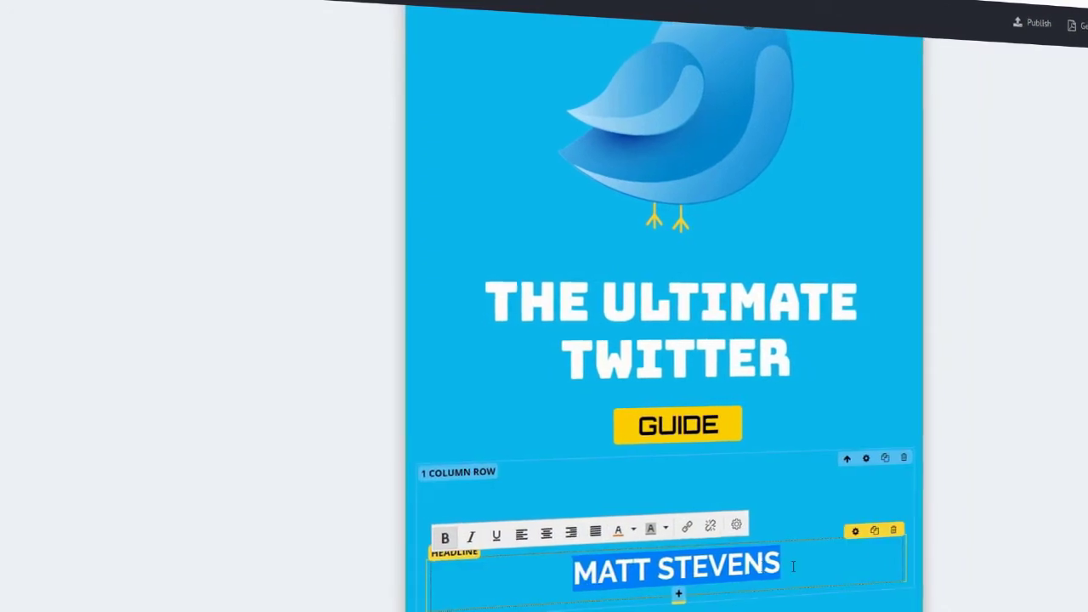
pyautogui.moveTo(780, 568); pyautogui.dragTo(562, 568)
pyautogui.click(608, 530)
pyautogui.click(602, 581)
pyautogui.click(1012, 480)
# Rename the heading to 'Table Of Contents' and fill the first three entries, starting with WHAT IS TWITTER.
pyautogui.scroll(-10, 811, 242)
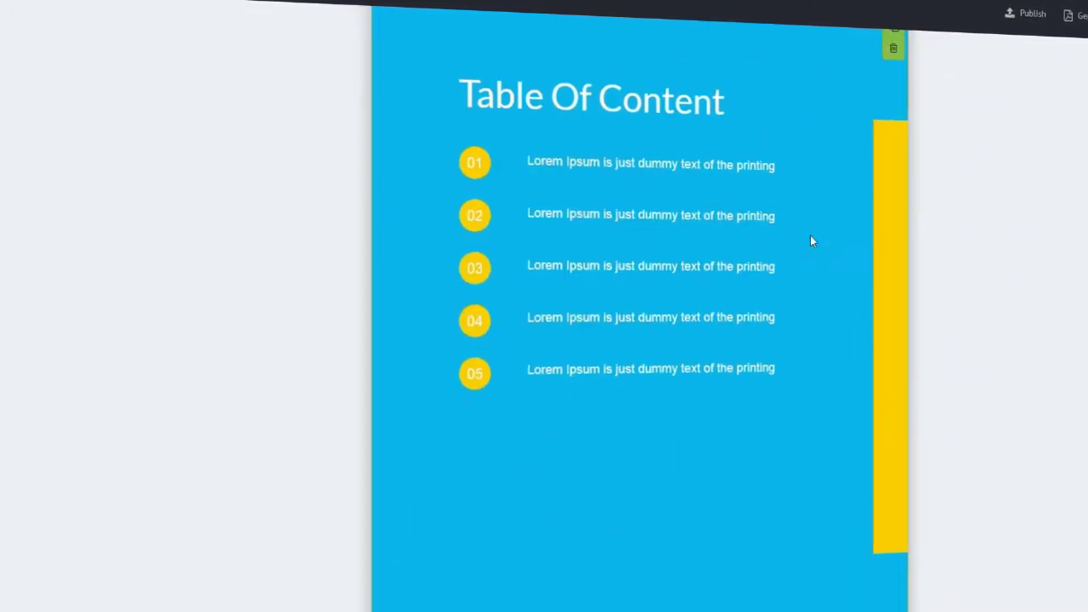
pyautogui.click(724, 111)
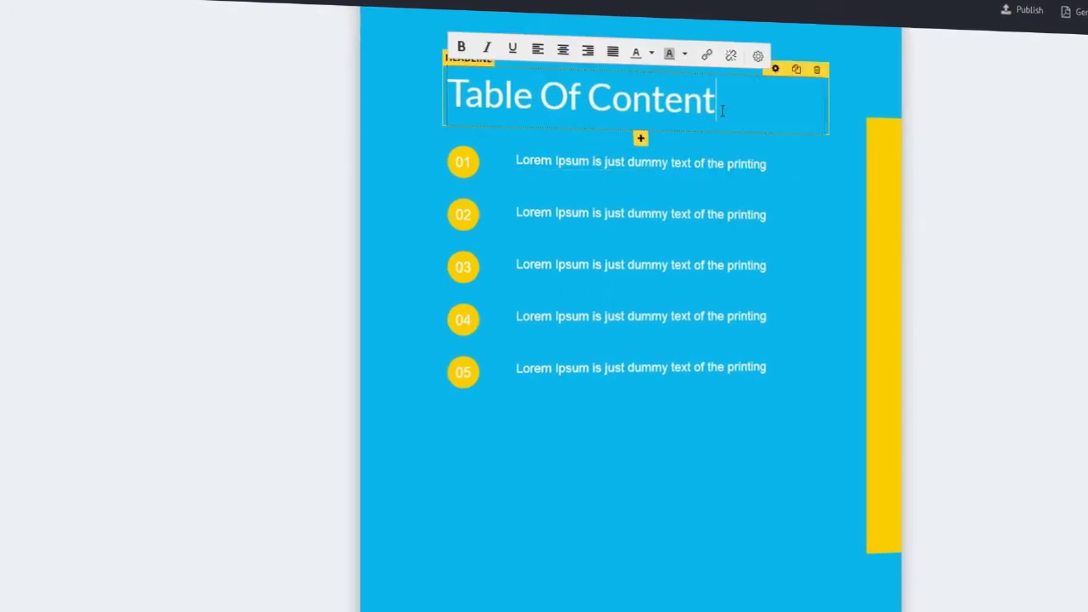
pyautogui.tripleClick(700, 163)
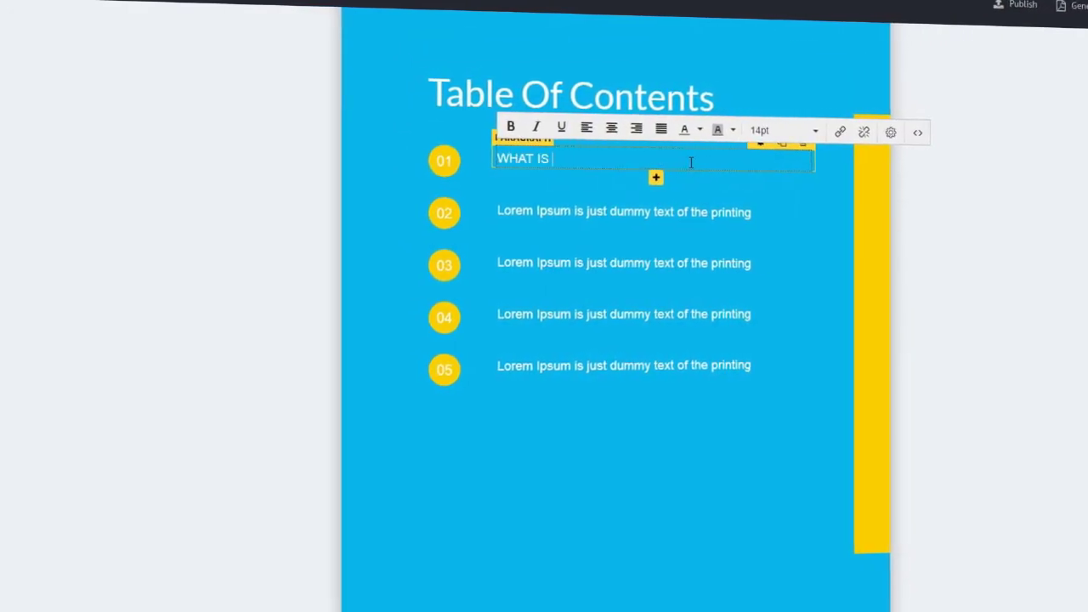
pyautogui.click(644, 211)
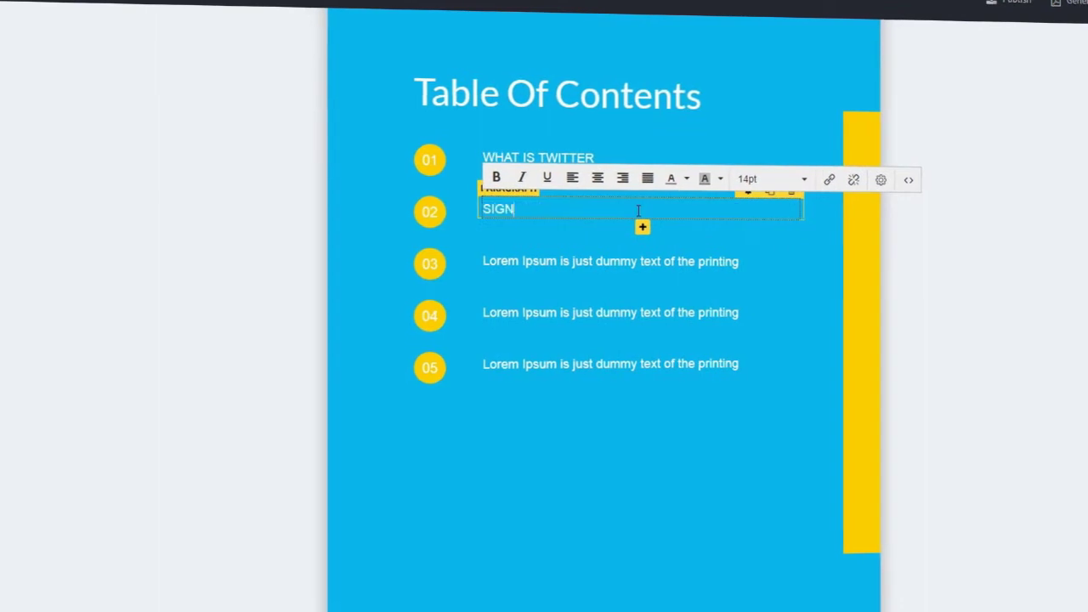
pyautogui.click(725, 263)
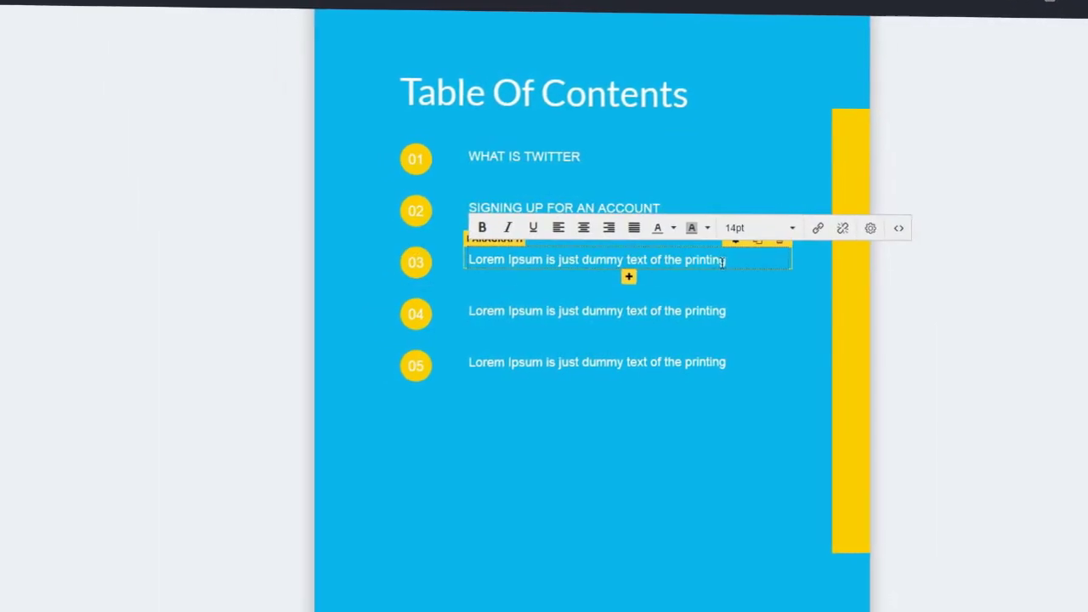
# Fill the fourth and fifth entries and add a sixth entry, 06 MAKING MONEY WITH TWITTER.
pyautogui.click(683, 309)
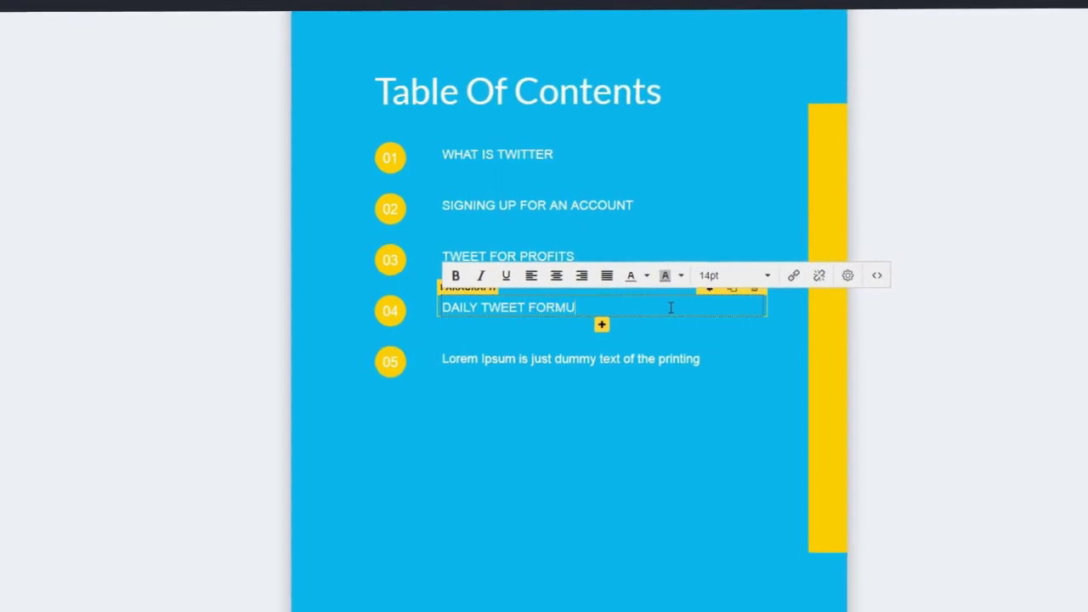
pyautogui.click(629, 359)
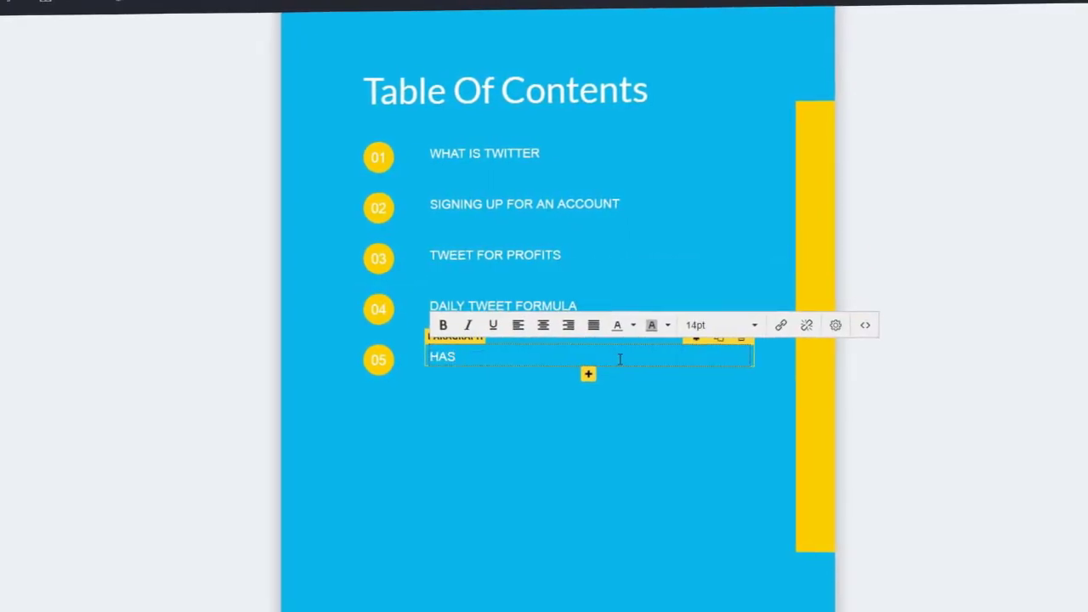
pyautogui.write('D')
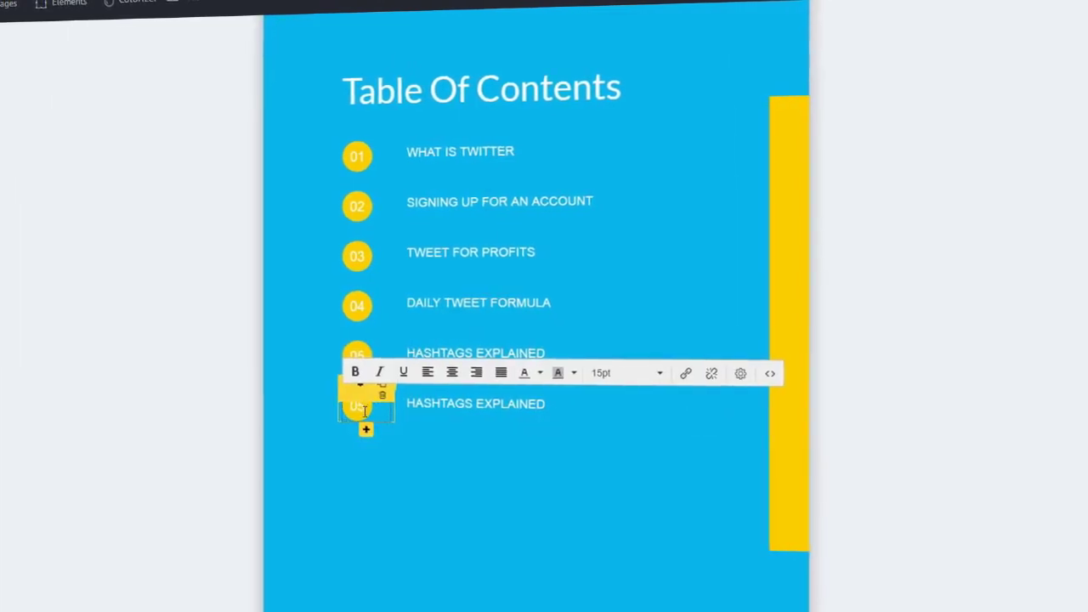
pyautogui.write('6')
pyautogui.click(573, 403)
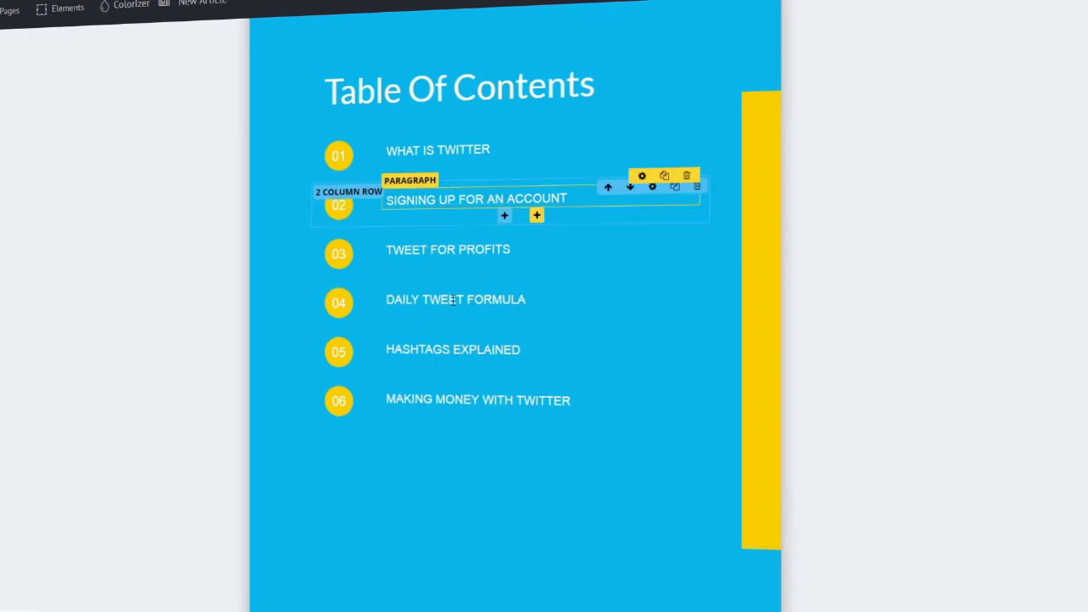
pyautogui.scroll(-5, 453, 299)
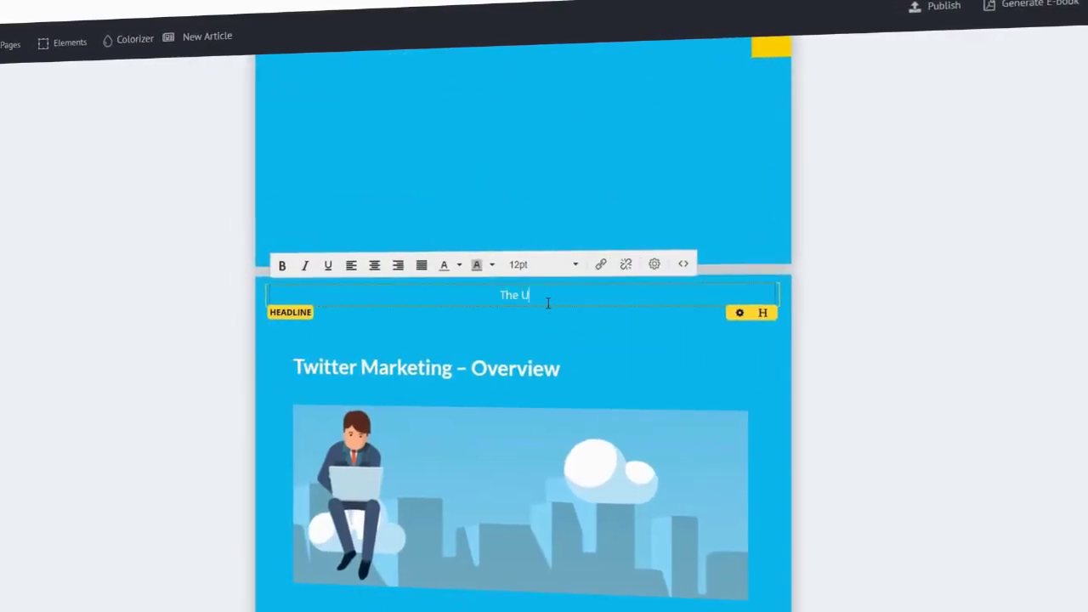
# Set every page header to 'The Ultimate Twitter Guide'.
pyautogui.write('witter Guide')
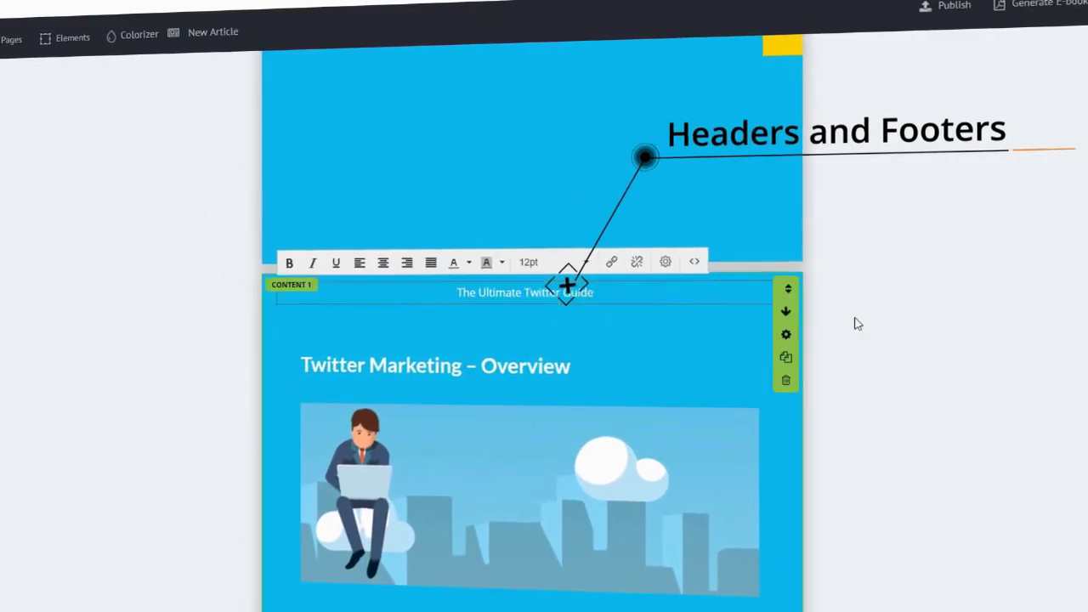
pyautogui.press('Return')
pyautogui.press('Return')
pyautogui.scroll(-15, 472, 288)
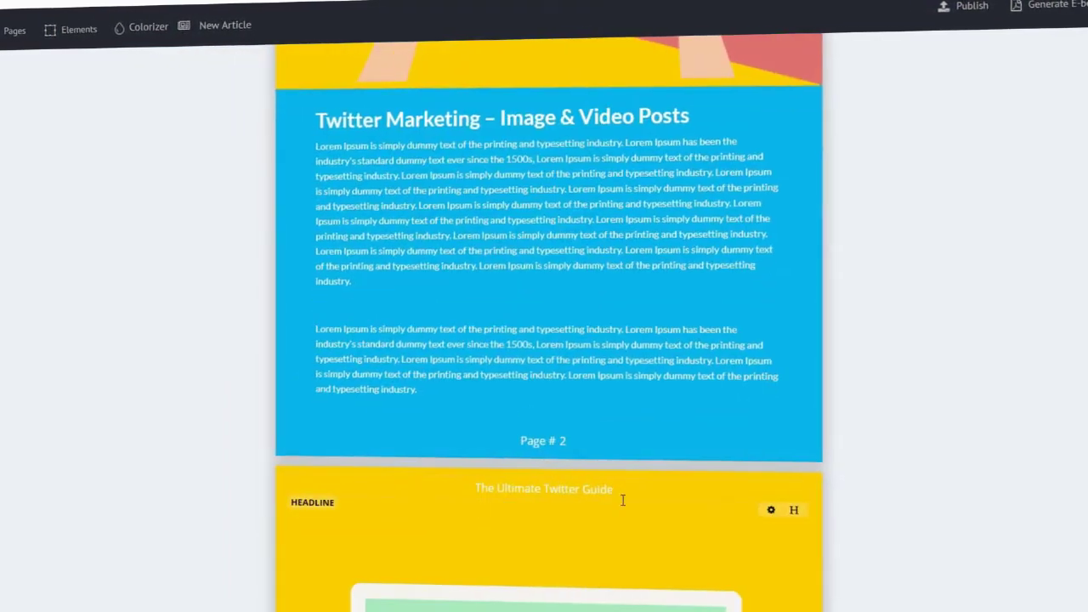
pyautogui.scroll(-3, 624, 502)
pyautogui.scroll(-3, 627, 500)
# Retitle the first chapter heading to 'What Is Twitter – Overview'.
pyautogui.click(488, 181)
pyautogui.press('BackSpace')
pyautogui.press('BackSpace')
pyautogui.press('BackSpace')
pyautogui.press('BackSpace')
pyautogui.press('BackSpace')
pyautogui.press('BackSpace')
pyautogui.press('BackSpace')
pyautogui.press('BackSpace')
pyautogui.press('BackSpace')
pyautogui.press('BackSpace')
pyautogui.press('BackSpace')
pyautogui.press('BackSpace')
pyautogui.press('BackSpace')
pyautogui.press('BackSpace')
pyautogui.press('BackSpace')
pyautogui.press('BackSpace')
pyautogui.press('BackSpace')
pyautogui.write('What Is Twitter')
# Replace the left column's Lorem Ipsum paragraph with pasted text about Twitter.
pyautogui.click(451, 476)
pyautogui.scroll(-5, 450, 425)
pyautogui.scroll(5, 451, 425)
pyautogui.tripleClick(408, 320)
pyautogui.write('Lorem Ipsum i')
pyautogui.write("Twitter is an online news and social networking site where people communicate in short messages called tweets. Tweeting is sending short messages to anyone who follows you on Twitter, with the hope that your messages are useful and interesting to someone in your audience. Some people also use Twitter to discover interesting people and companies online and to follow their tweets for as long as they are interesting. In addition to its relative novelty, Twitter's big appeal is how rapid and scan-friendly it is: you can track hundreds of interesting twitter users, and read their content with a glance. This is ideal for our modern attention-deficit world. Twitter employs a purposeful message size restriction to keep things scan-friendly: every microblog 'tweet' entry is limited to 280 characters or less. This size cap promotes the focused and clever use of language, which makes tweets very easy to scan, and also very challenging to write well.")
pyautogui.scroll(-2, 235, 370)
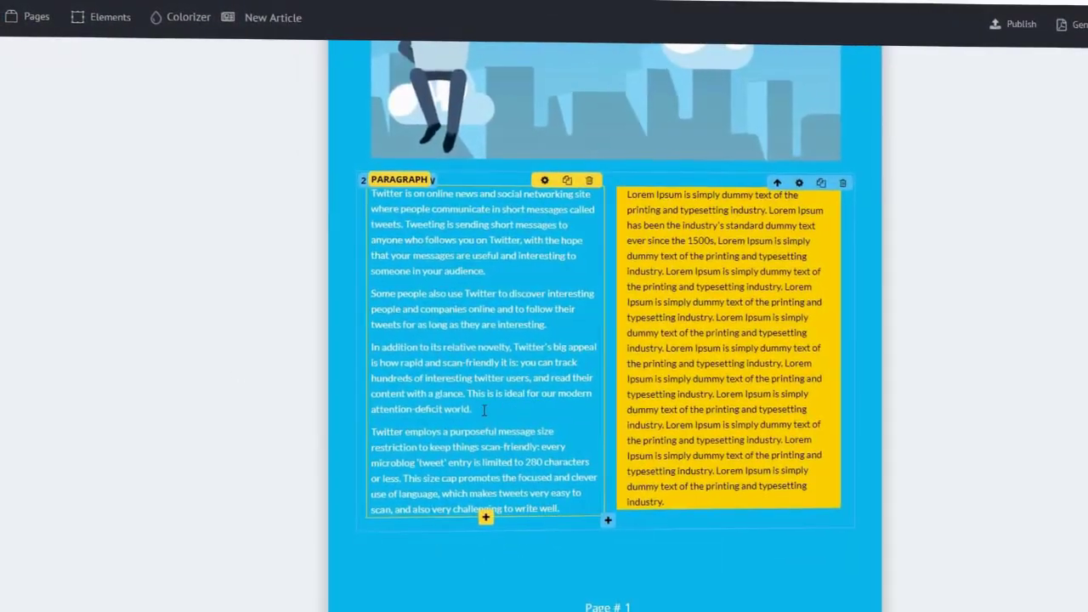
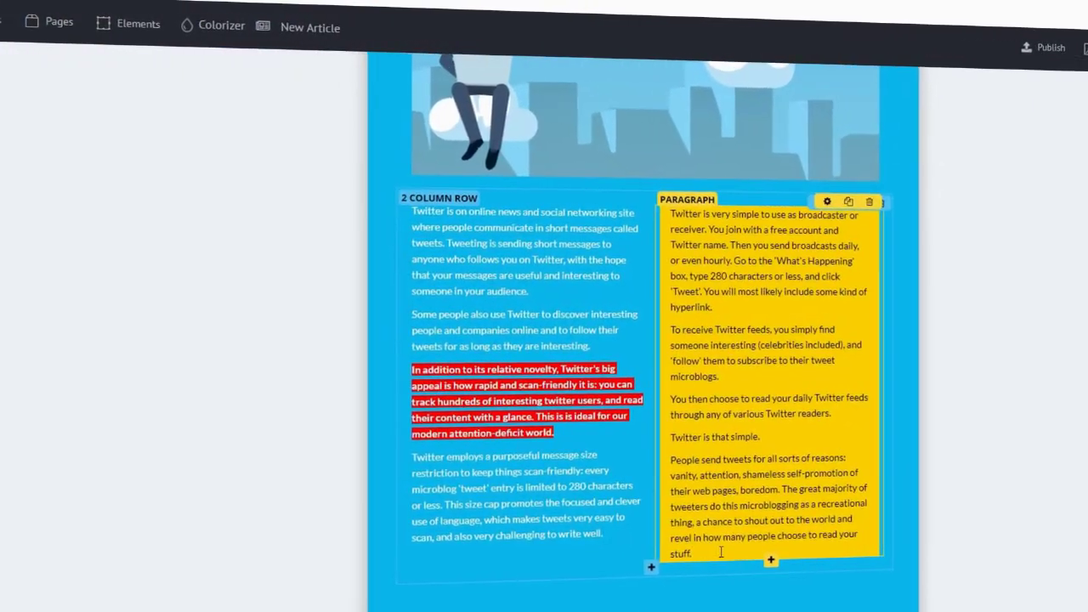
# Make the line 'Twitter is that simple.' in the yellow column bold.
pyautogui.click(693, 550)
pyautogui.press('Return')
pyautogui.press('BackSpace')
pyautogui.tripleClick(722, 441)
pyautogui.click(697, 198)
# Italicise the 'To receive Twitter feeds' paragraph and give it a pale text colour.
pyautogui.tripleClick(765, 355)
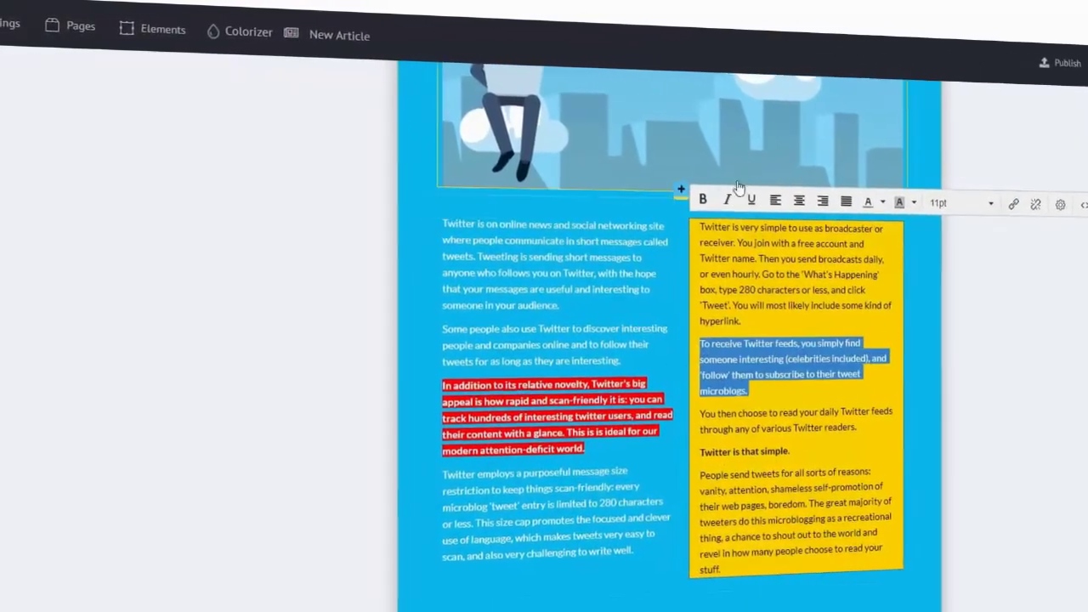
pyautogui.click(720, 197)
pyautogui.click(890, 206)
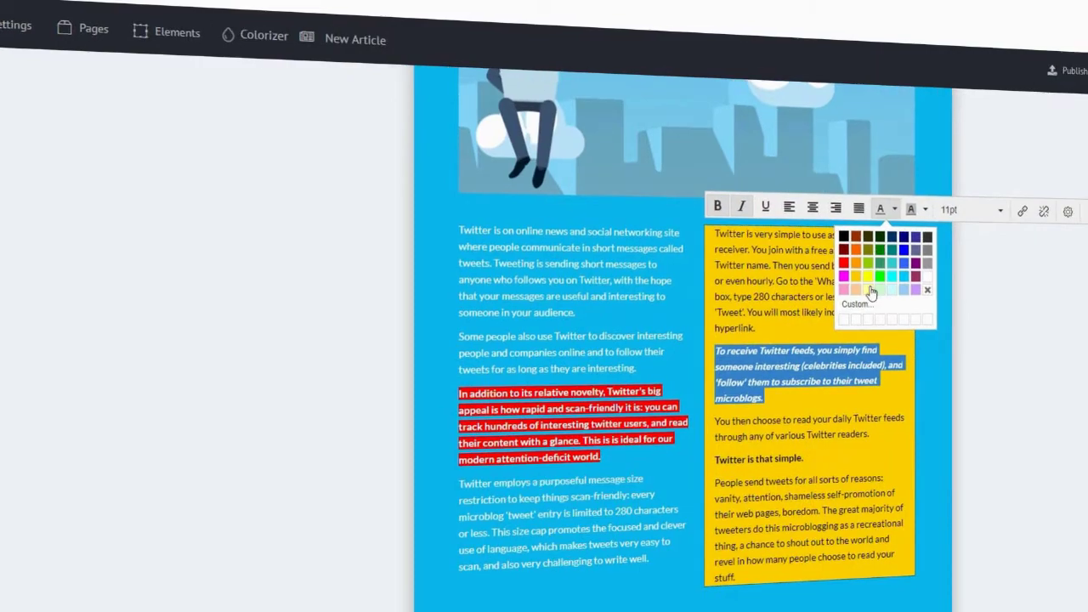
pyautogui.click(925, 288)
pyautogui.scroll(-5, 783, 388)
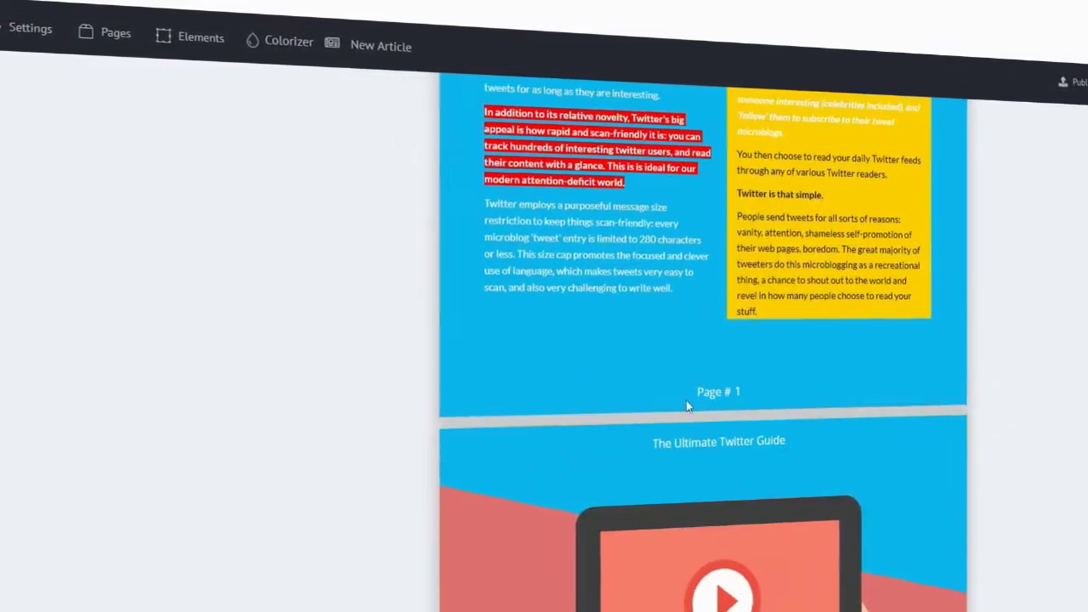
# Make the 'Page # 1' footer label bold with font size 23.
pyautogui.click(761, 396)
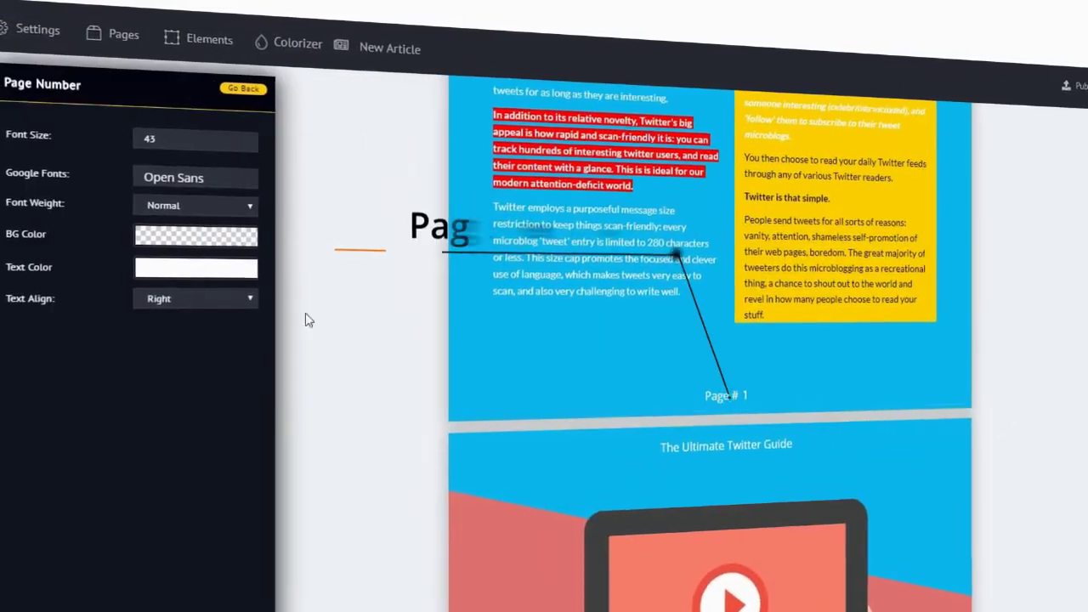
pyautogui.click(175, 274)
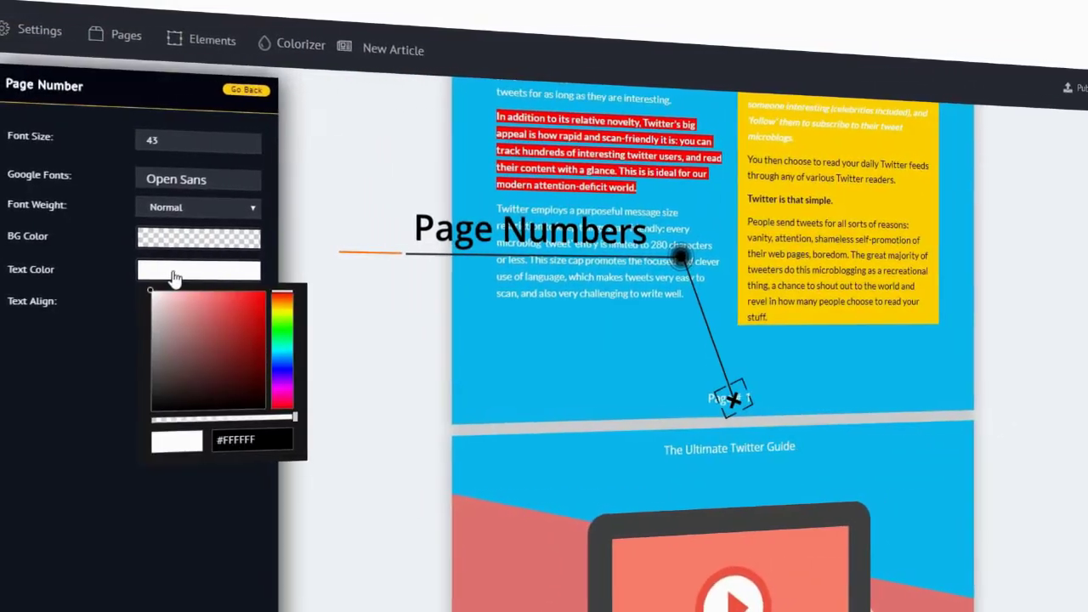
pyautogui.click(179, 207)
pyautogui.click(170, 237)
pyautogui.click(221, 141)
pyautogui.press('BackSpace')
pyautogui.press('BackSpace')
pyautogui.write('23')
pyautogui.click(338, 489)
pyautogui.scroll(-5, 493, 520)
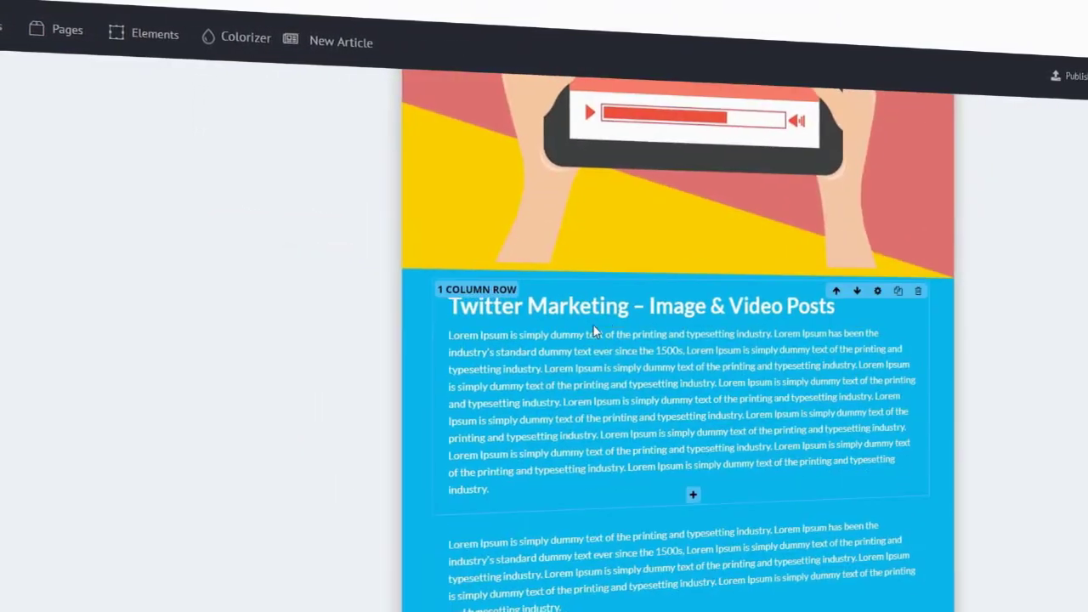
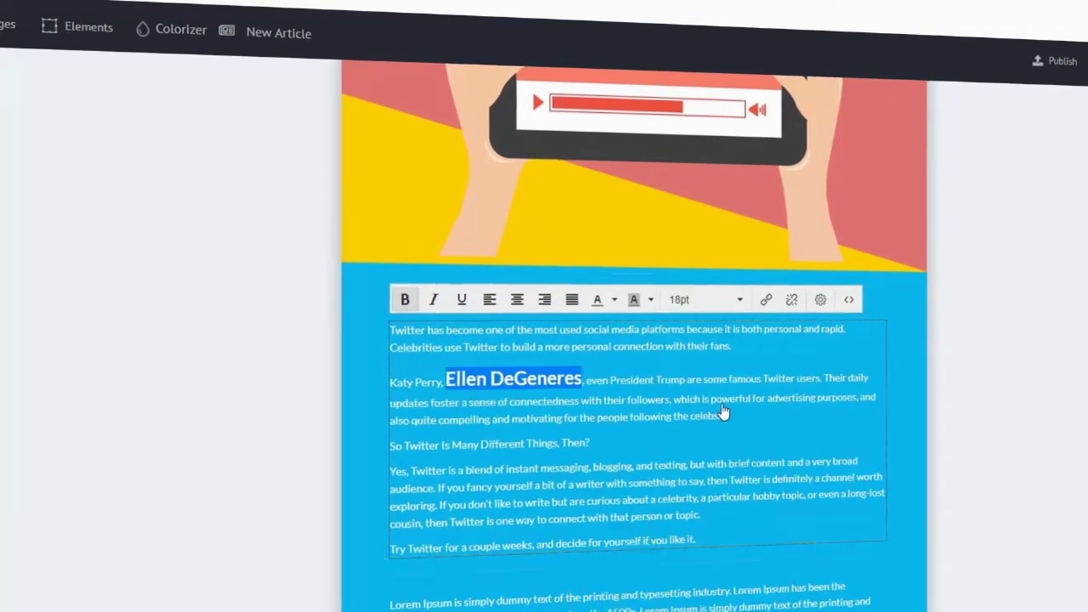
pyautogui.click(575, 380)
pyautogui.moveTo(575, 379); pyautogui.dragTo(436, 379)
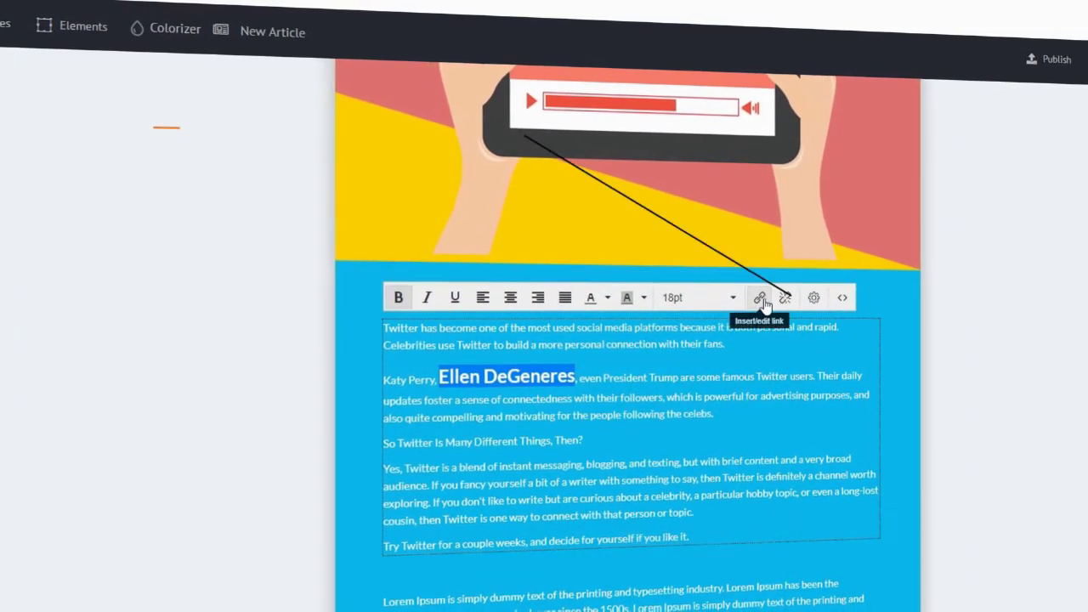
pyautogui.click(759, 298)
pyautogui.write('www.ellen.com')
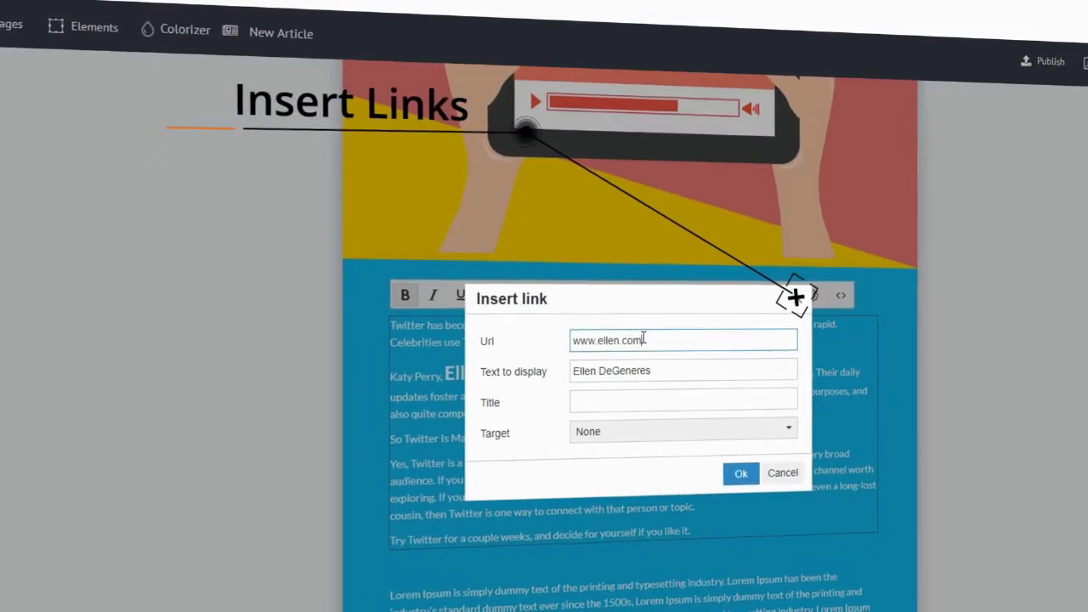
pyautogui.click(742, 476)
pyautogui.click(763, 407)
# Delete the unneeded row below the name.
pyautogui.scroll(-3, 859, 417)
pyautogui.click(861, 416)
pyautogui.click(630, 459)
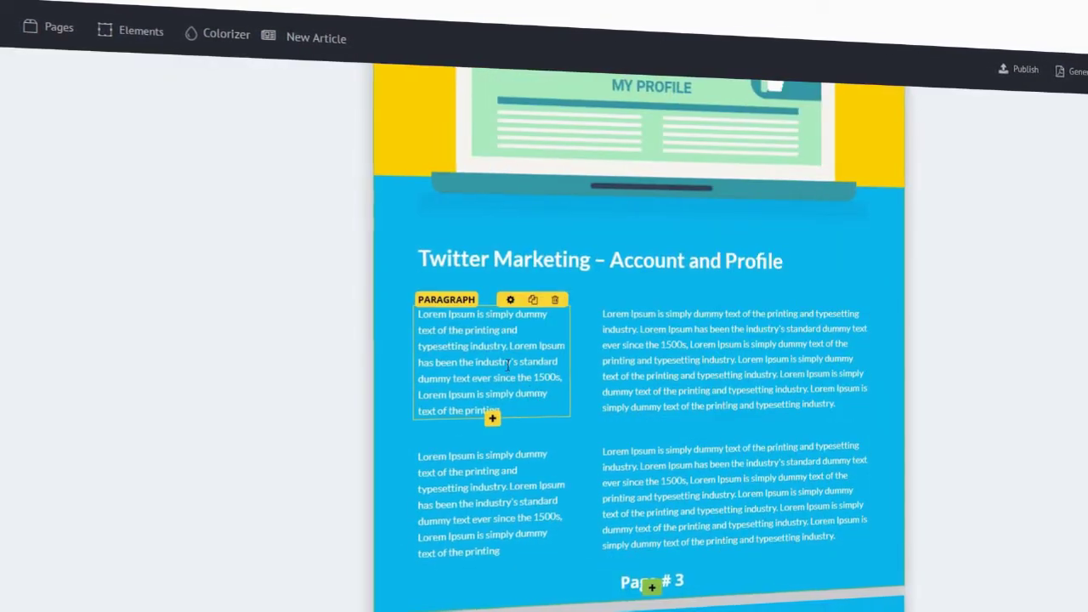
# Replace the first paragraph's Lorem Ipsum with the pasted Twitter intro text and make it bold.
pyautogui.moveTo(504, 409); pyautogui.dragTo(423, 315)
pyautogui.click(498, 377)
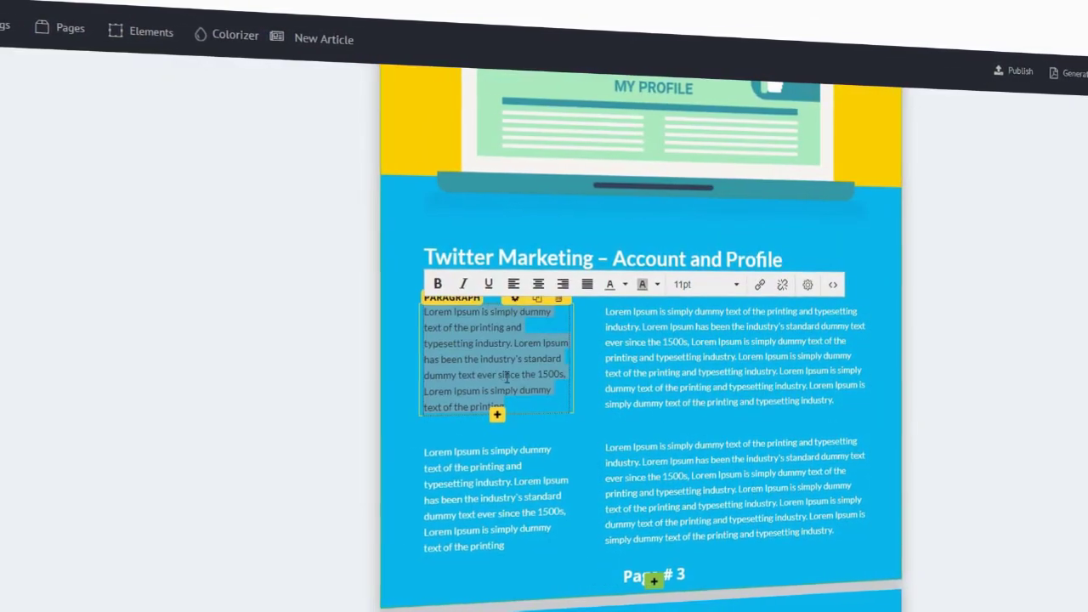
pyautogui.moveTo(478, 392); pyautogui.dragTo(519, 405)
pyautogui.hotkey('ctrl', 'a')
pyautogui.write('There are millions of Twitter users tweeting thousands of pieces of information every second. It is easy to get overwhelmed by and lost in the noise. Rather than trying to soak it all in and repurpose everything, focus on your passion.')
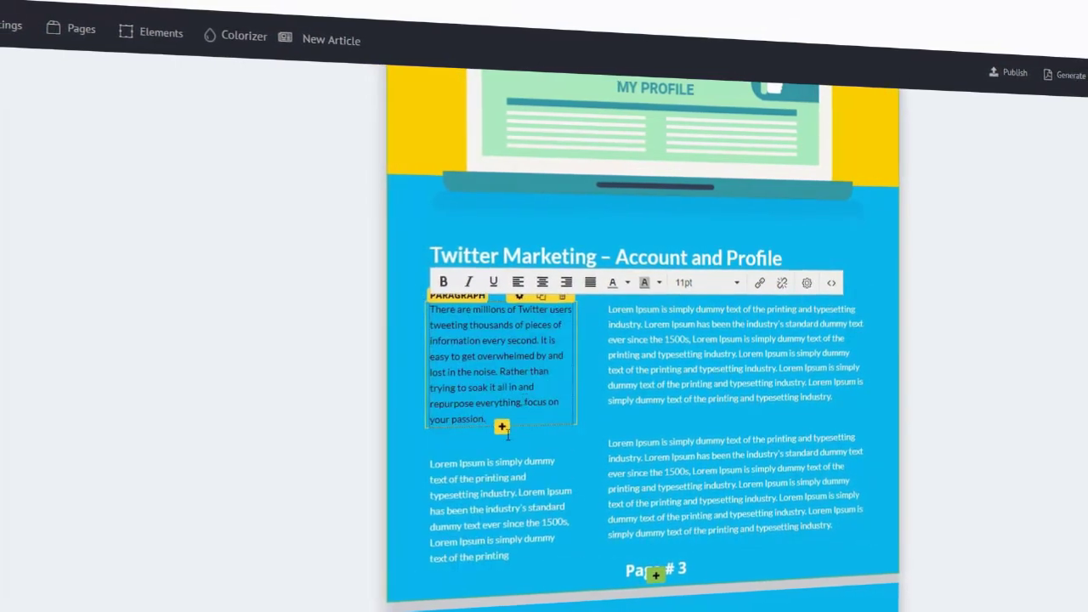
pyautogui.hotkey('ctrl', 'a')
pyautogui.hotkey('ctrl', 'b')
pyautogui.click(334, 365)
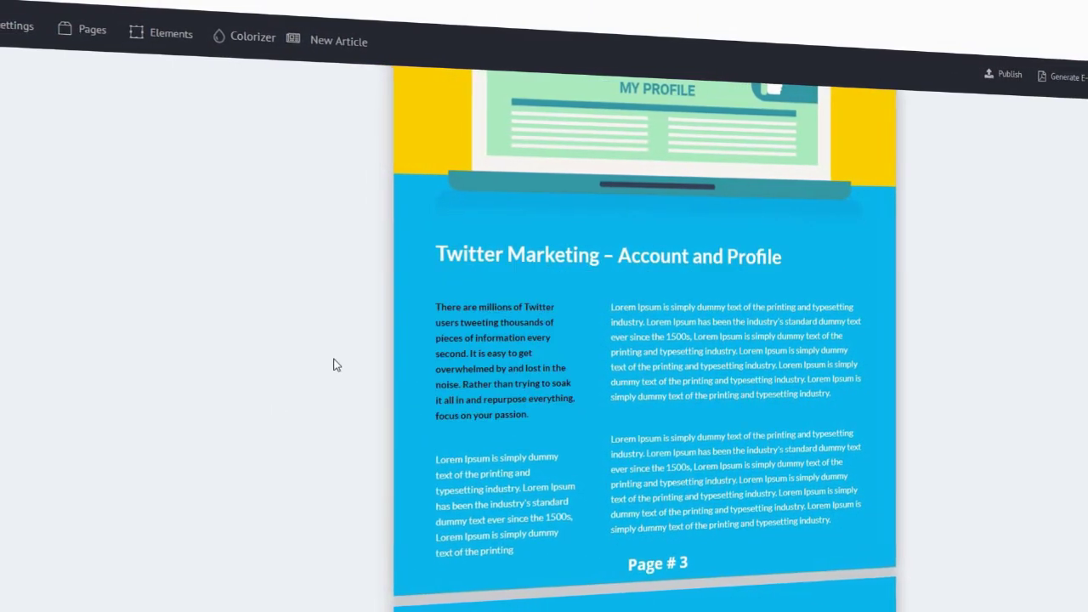
# Remove the Lorem paragraph below the intro and add a Single Image element there.
pyautogui.click(527, 292)
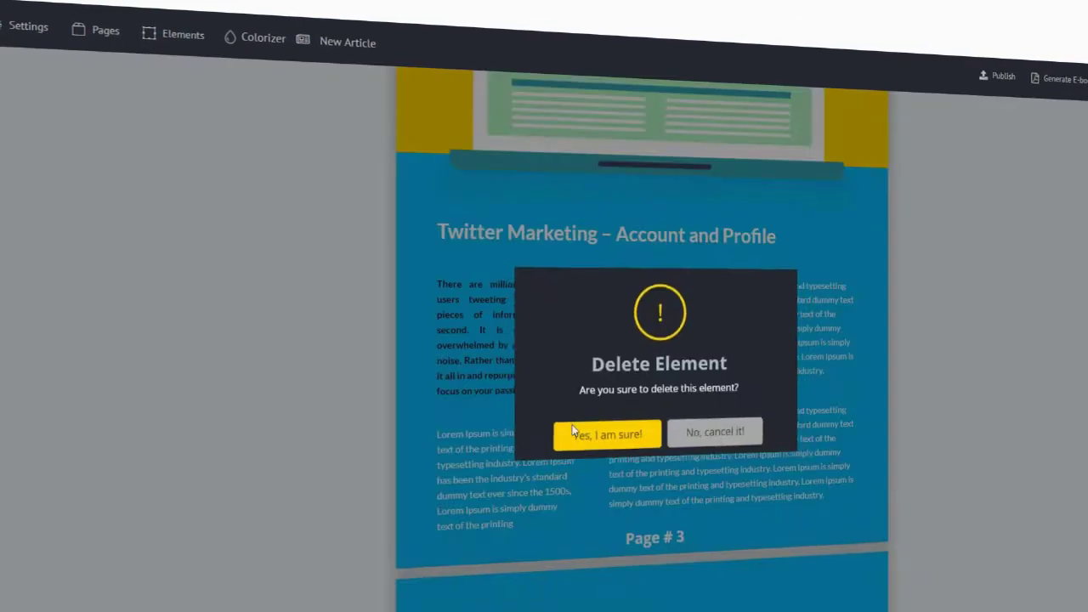
pyautogui.click(607, 433)
pyautogui.click(515, 397)
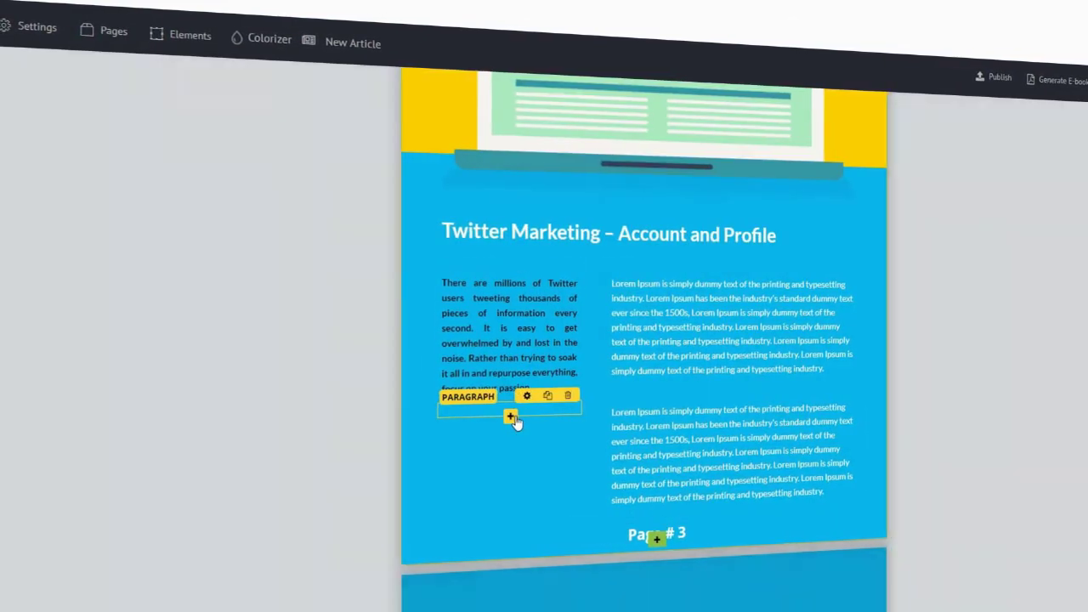
pyautogui.click(699, 163)
# Use a Twitter bird picture from a Pixabay 'twitter' search and delete the empty paragraph.
pyautogui.click(136, 200)
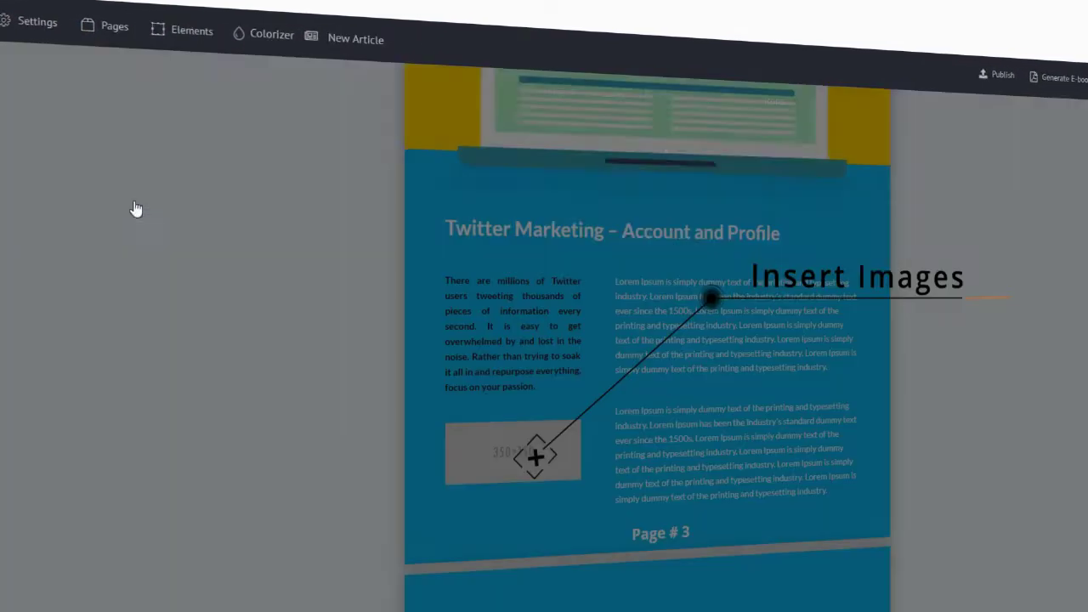
pyautogui.click(457, 96)
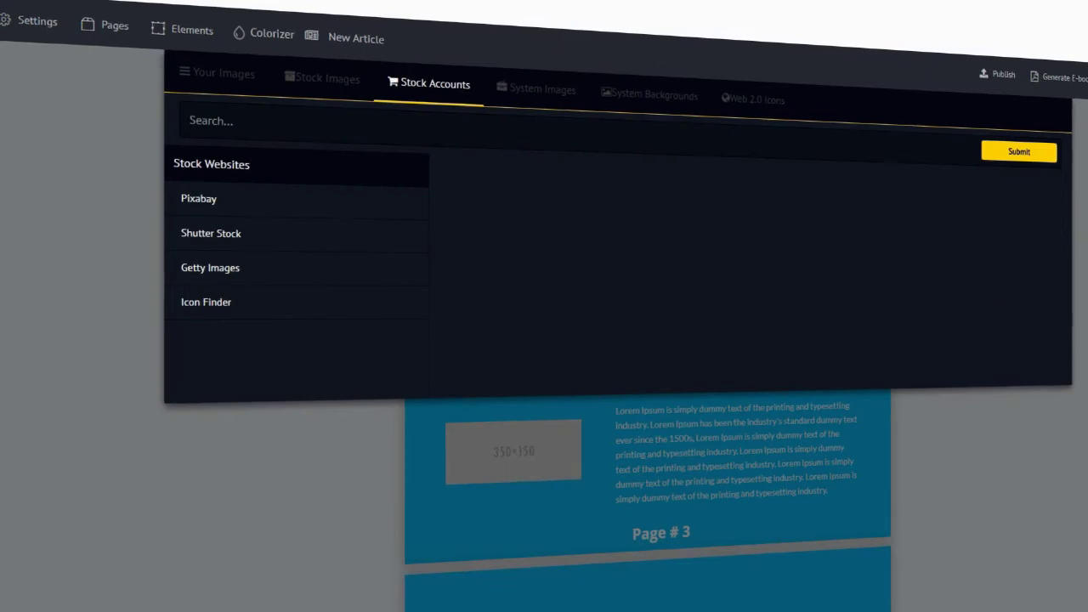
pyautogui.click(1042, 163)
pyautogui.scroll(-5, 701, 318)
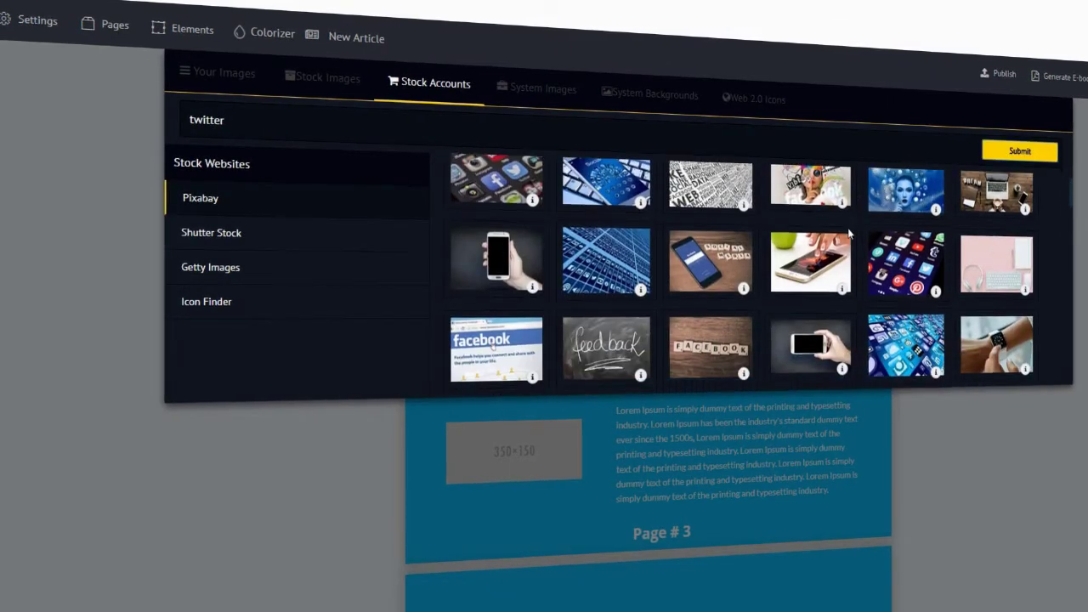
pyautogui.click(701, 319)
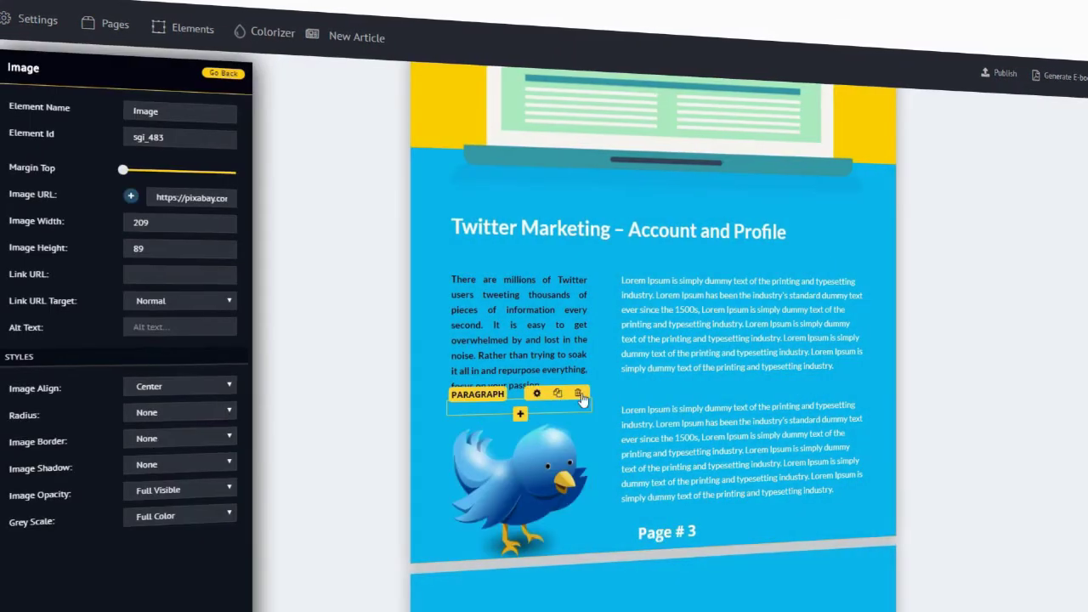
pyautogui.click(581, 397)
pyautogui.click(610, 432)
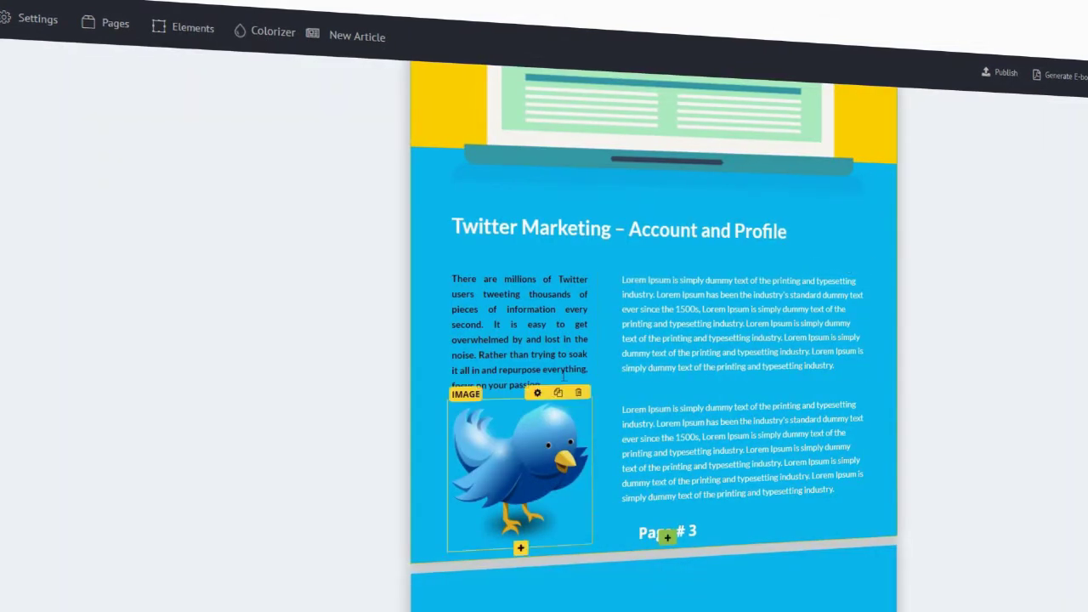
# Paste the Twitter text into the right column at 14pt, with the second paragraph at 10pt.
pyautogui.moveTo(846, 366); pyautogui.dragTo(623, 292)
pyautogui.write('Once you have zeroed in on your purpose and passion, decide how you want the Twitter world to view you.  Do you want to specialize in one subject to attract a targeted audience? Or do you want to be more general, tweeting about numerous topics? Do you want your tweets to be funny and casual or very professional? Is your goal to be a thought leader or celebrity? This will give you direction on who to follow and what to tweet.')
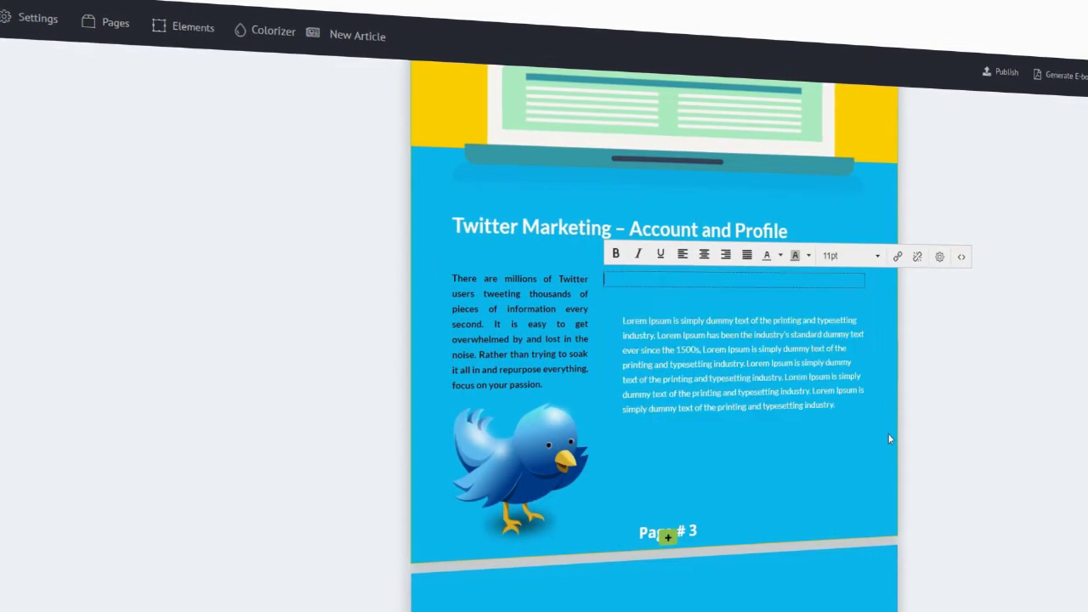
pyautogui.hotkey('ctrl', 'a')
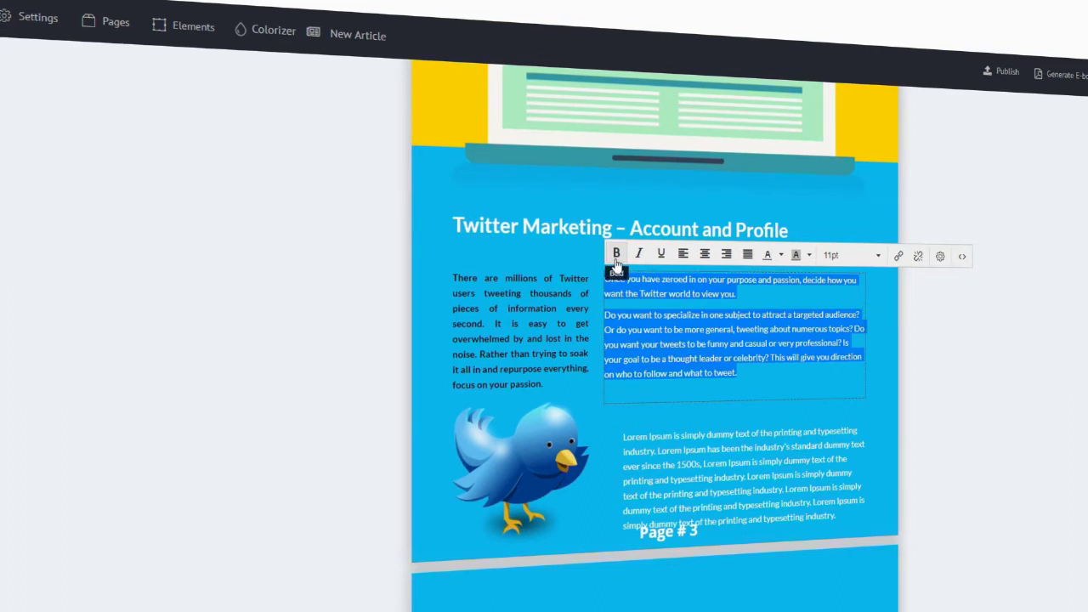
pyautogui.click(847, 334)
pyautogui.click(859, 541)
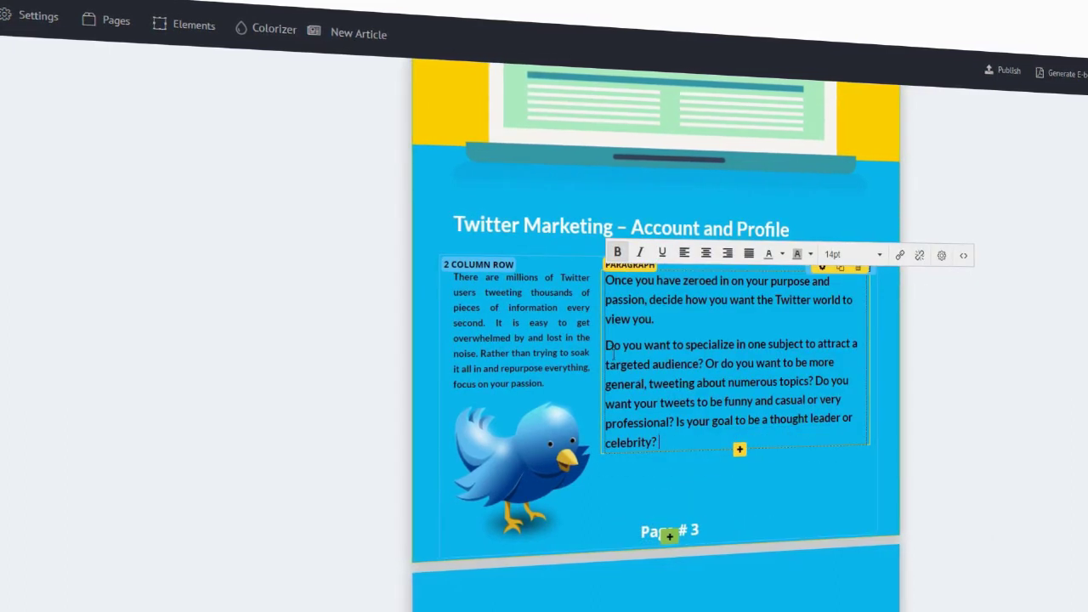
pyautogui.moveTo(611, 351); pyautogui.dragTo(680, 443)
pyautogui.click(850, 254)
pyautogui.click(853, 295)
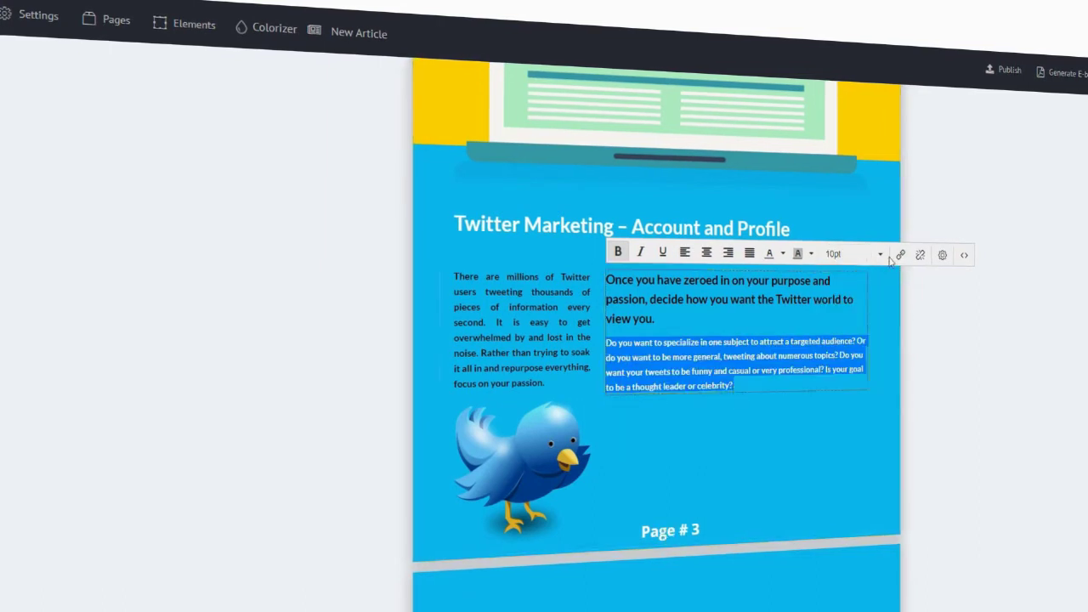
pyautogui.click(943, 332)
# Set the right column paragraph's text colour to white.
pyautogui.click(824, 268)
pyautogui.scroll(-3, 140, 477)
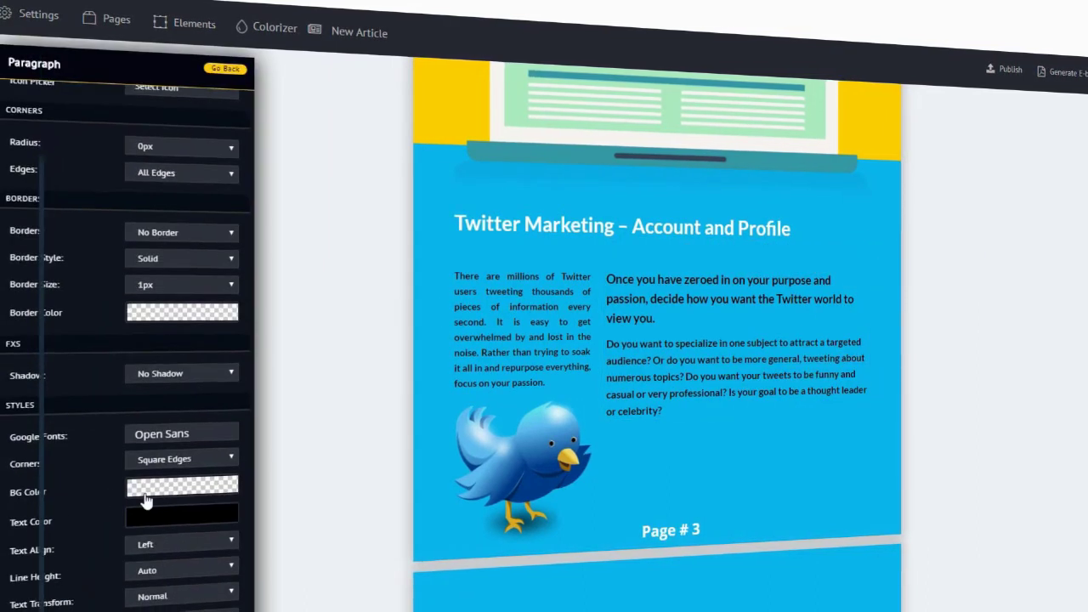
pyautogui.click(153, 485)
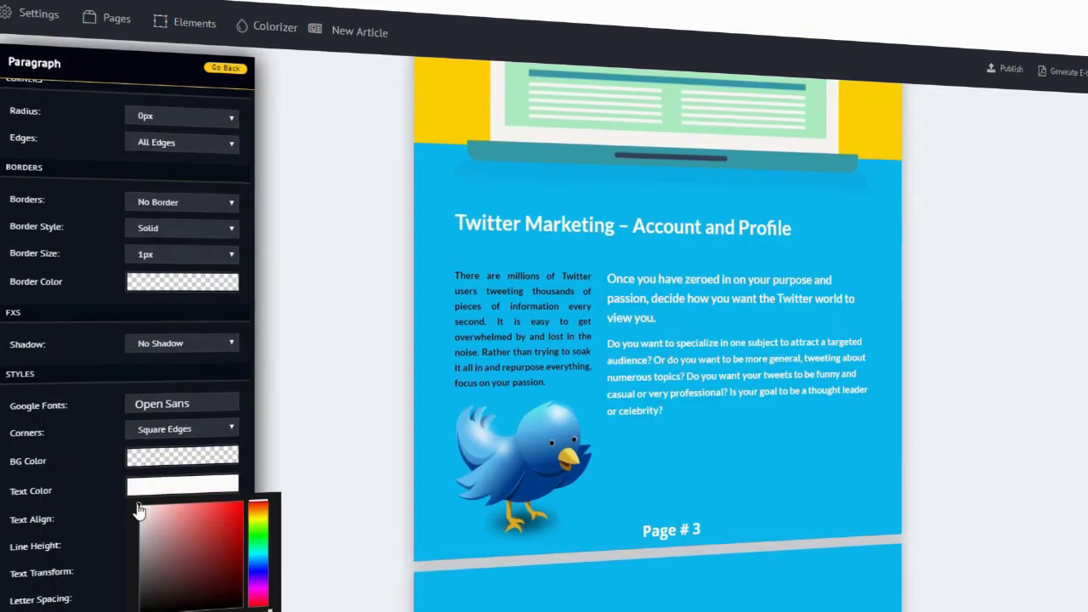
pyautogui.click(118, 546)
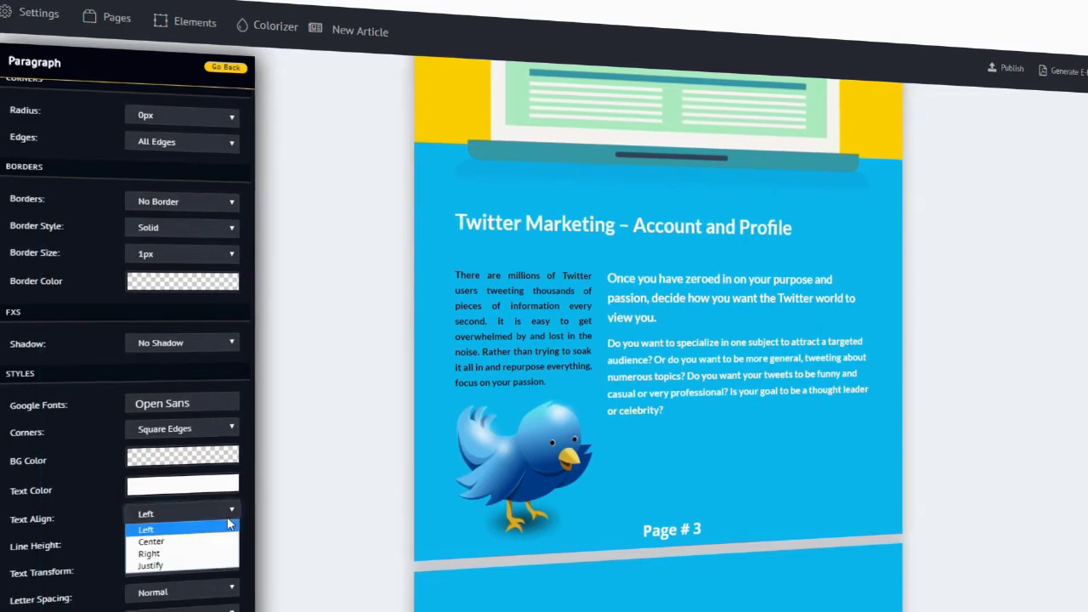
pyautogui.click(840, 446)
# Retitle THANK YOU to LIKE IT?, edit the feedback line, and delete the Feel free text.
pyautogui.scroll(-8, 828, 477)
pyautogui.click(835, 363)
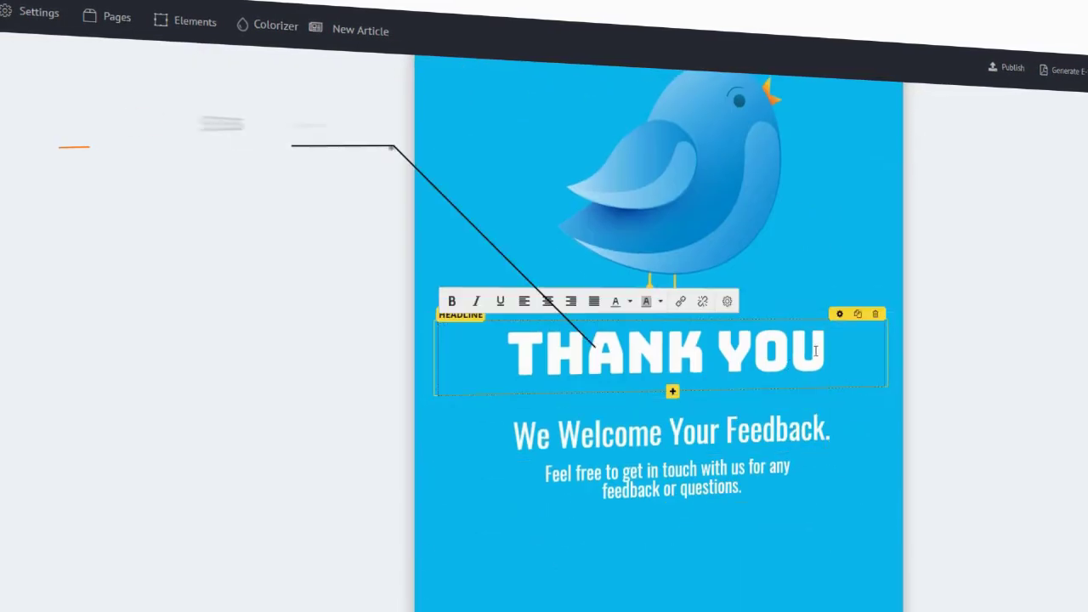
pyautogui.tripleClick(836, 364)
pyautogui.write('LIKE IT?')
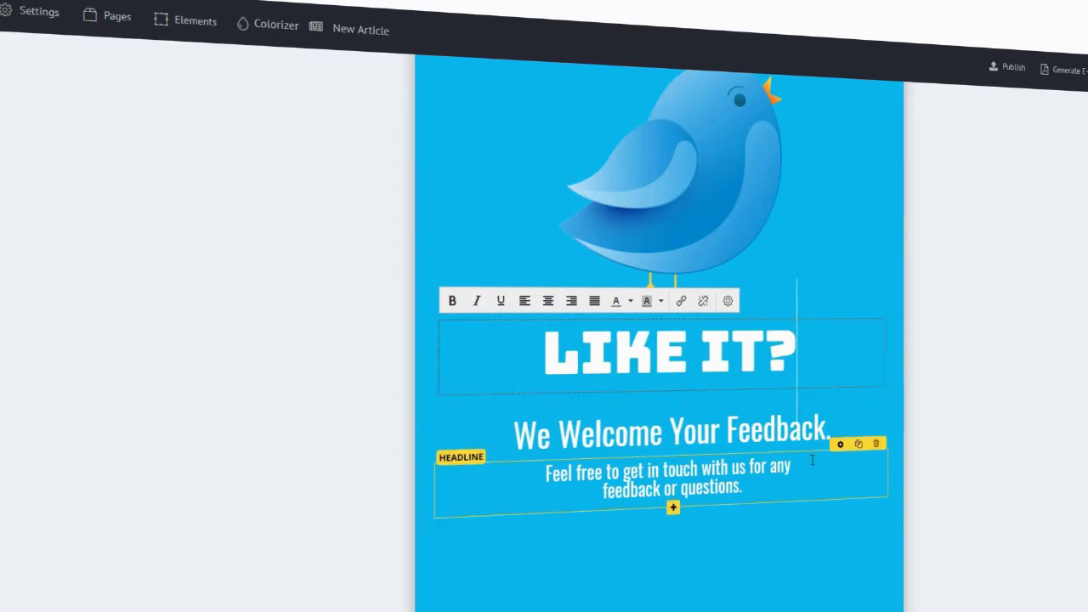
pyautogui.click(832, 431)
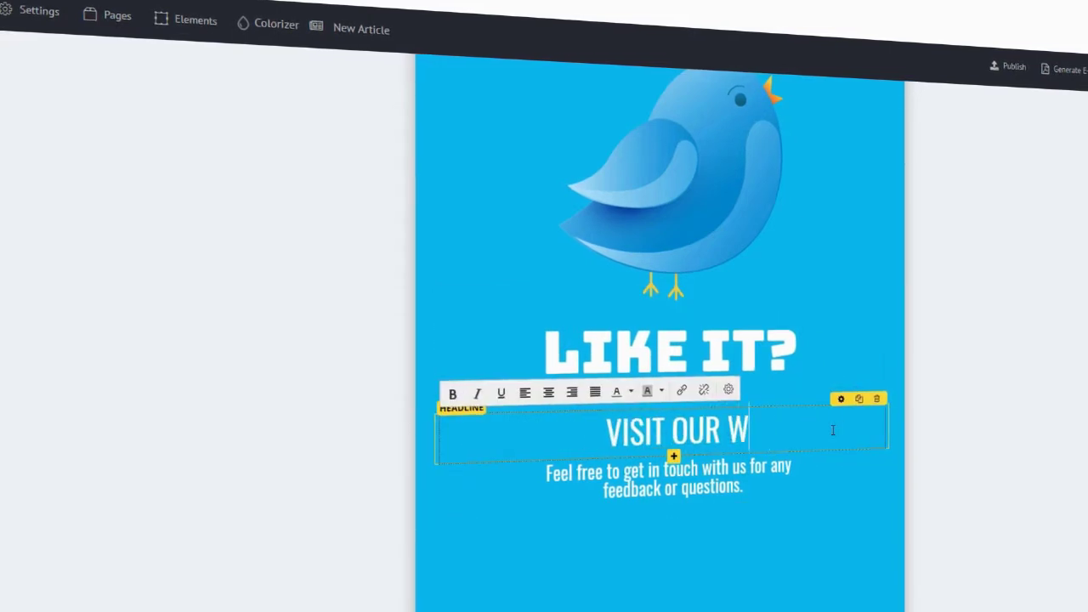
pyautogui.click(877, 443)
pyautogui.click(575, 430)
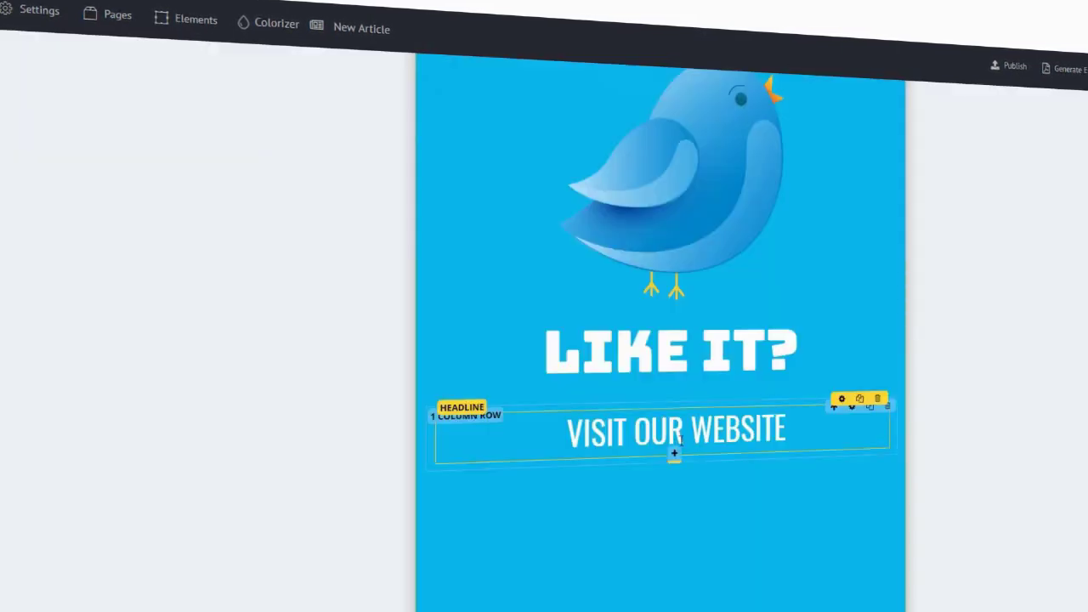
# Add a lime green CLICK HERE NOW button with black text, then generate the e-book in a new tab.
pyautogui.click(674, 453)
pyautogui.click(608, 212)
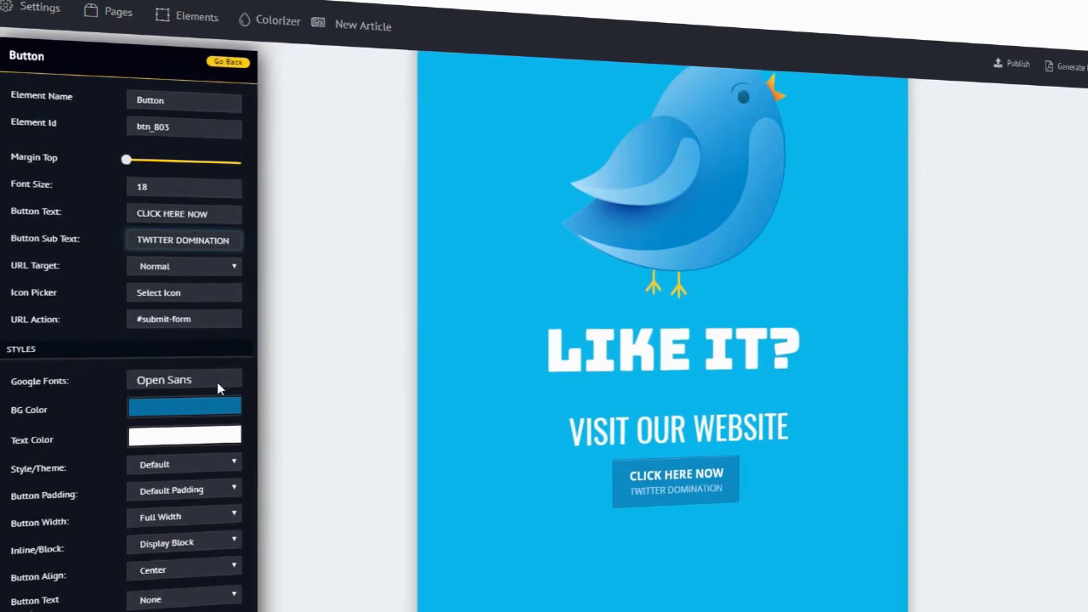
pyautogui.click(215, 408)
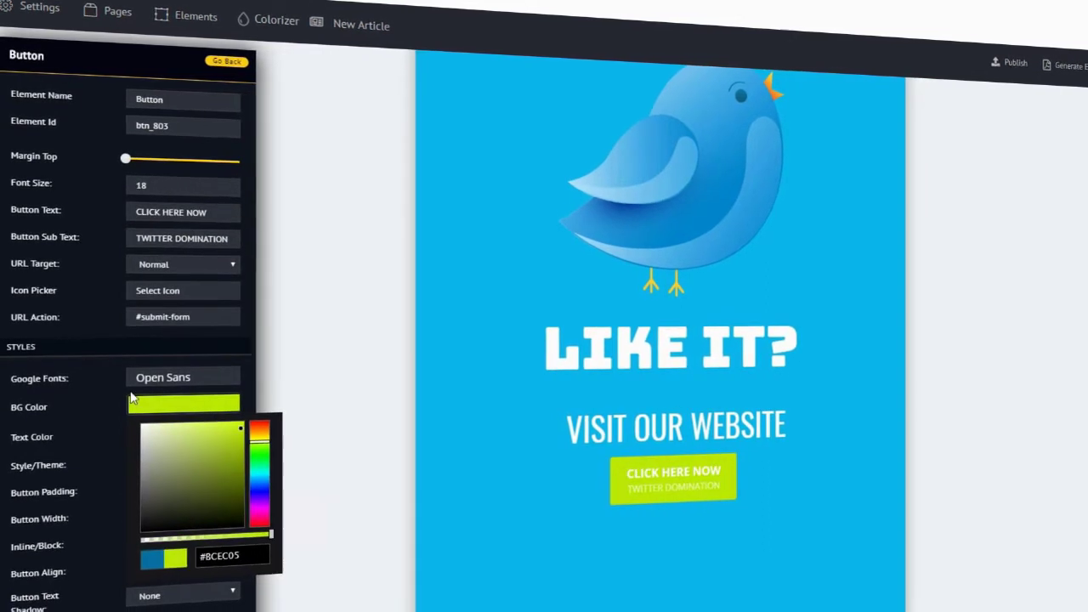
pyautogui.click(118, 381)
pyautogui.click(182, 436)
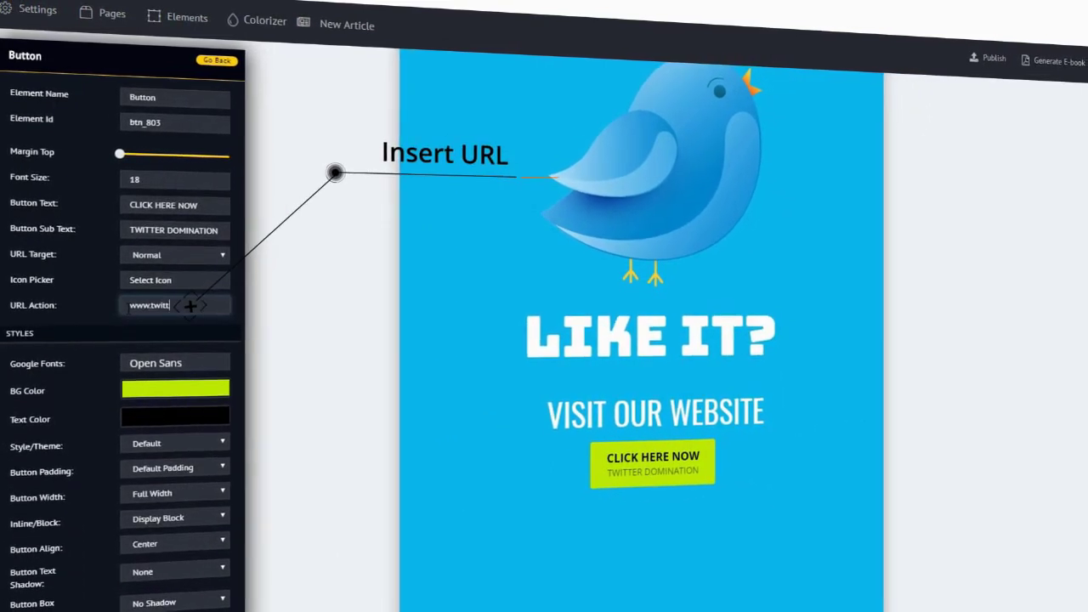
pyautogui.click(754, 300)
pyautogui.click(1039, 61)
pyautogui.click(570, 190)
# Scroll the generated Twitter e-book from the cover through pages 1 to 3.
pyautogui.scroll(-3, 806, 340)
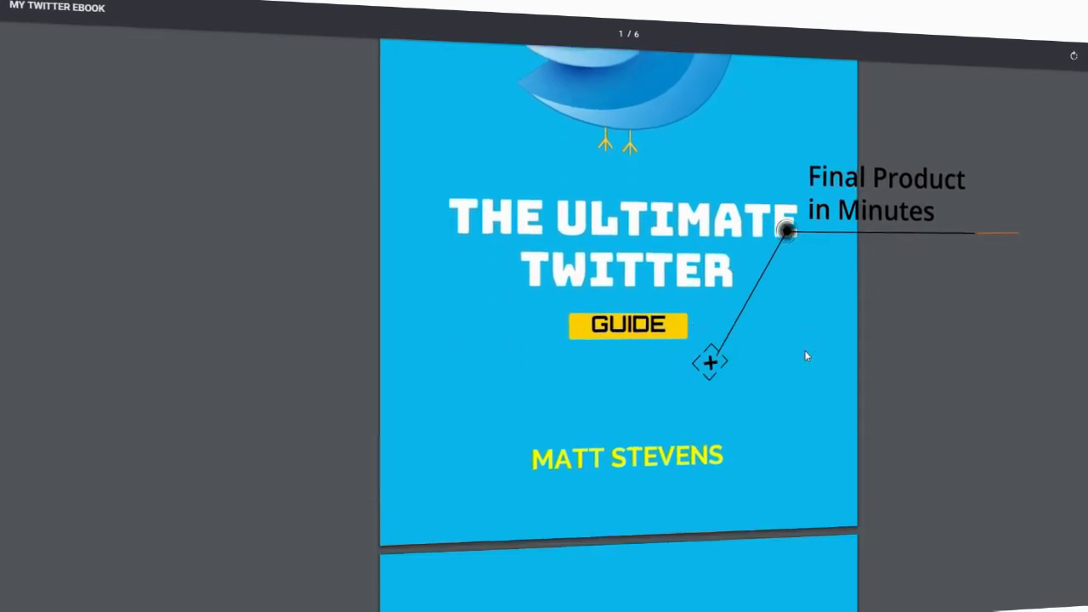
pyautogui.scroll(-15, 806, 356)
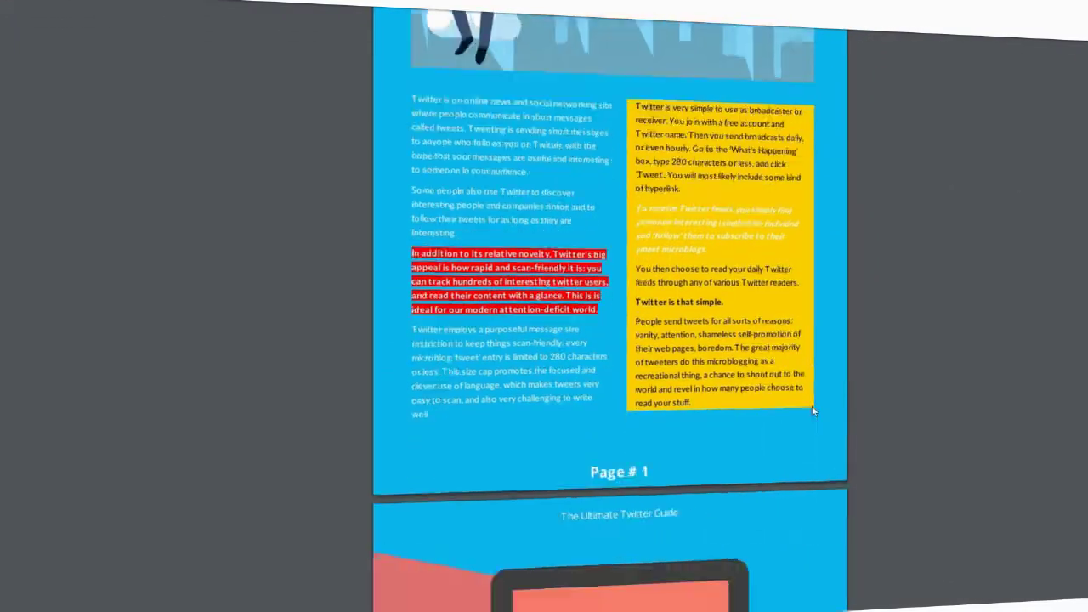
pyautogui.scroll(-10, 812, 411)
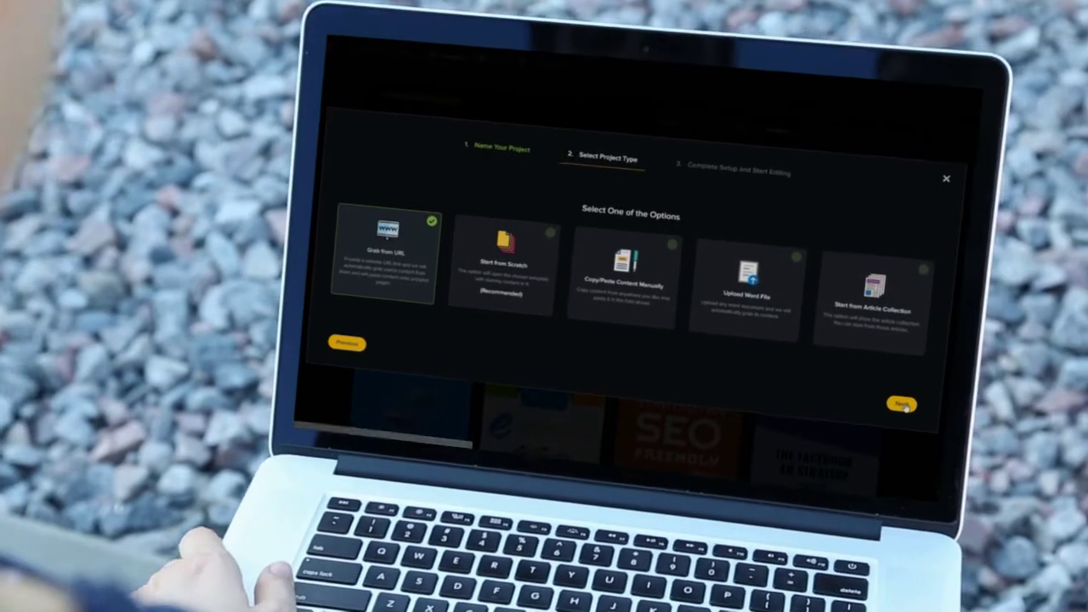
# Paste the Kissmetrics article URL as plain text in the wizard and finish the import.
pyautogui.click(896, 396)
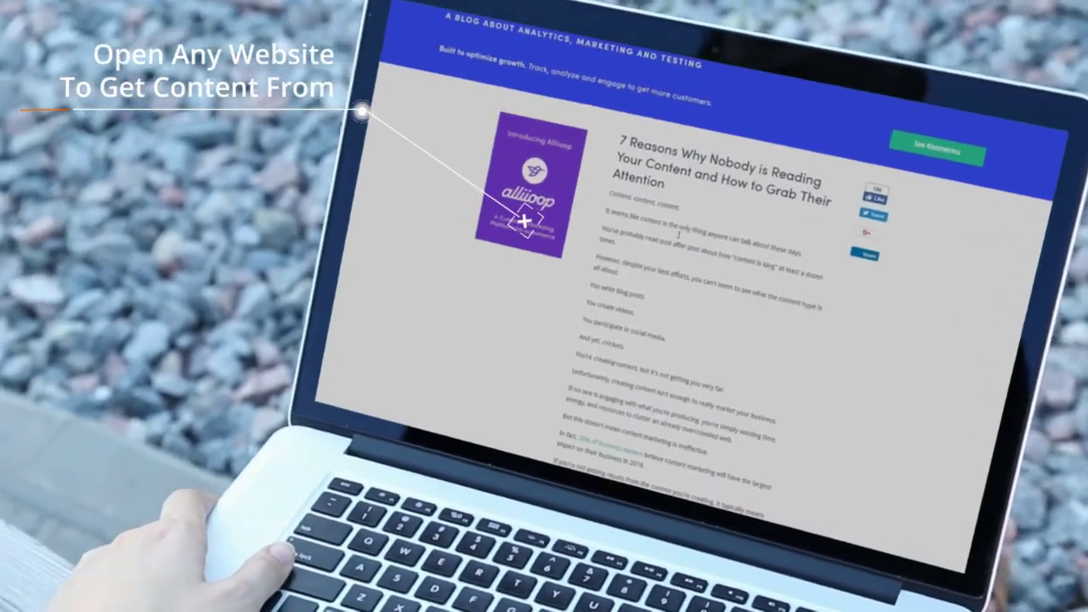
pyautogui.scroll(-5, 732, 340)
pyautogui.scroll(-10, 787, 372)
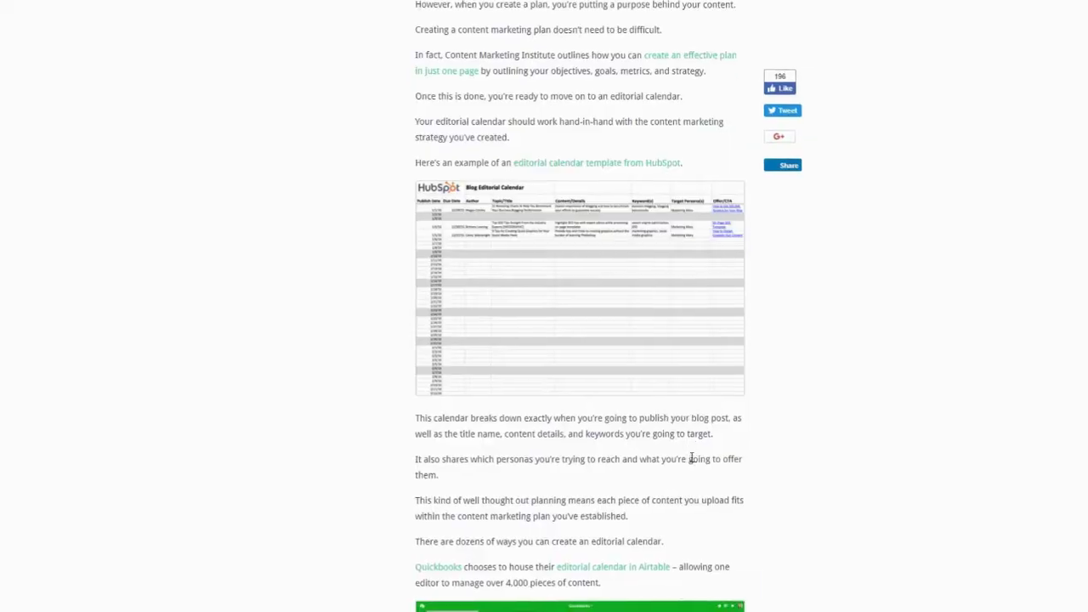
pyautogui.scroll(-6, 702, 462)
pyautogui.scroll(-5, 702, 461)
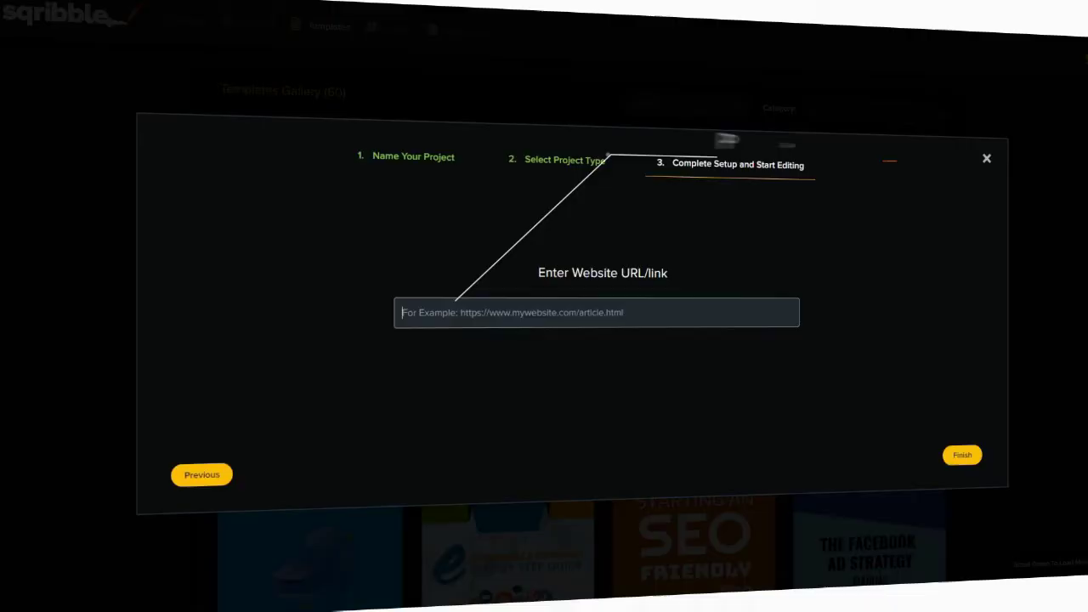
pyautogui.rightClick(535, 322)
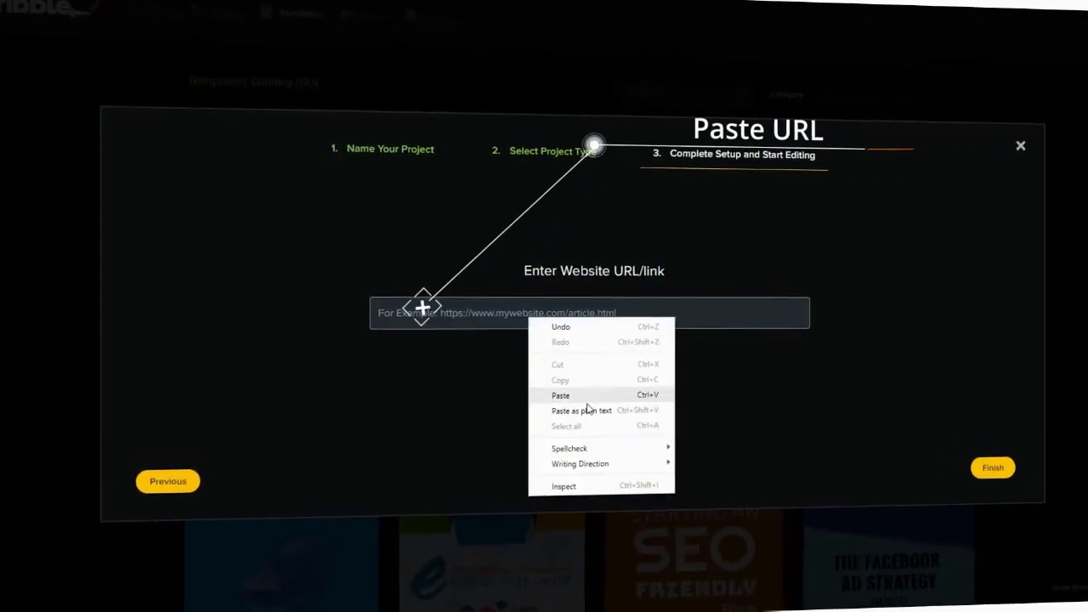
pyautogui.click(581, 412)
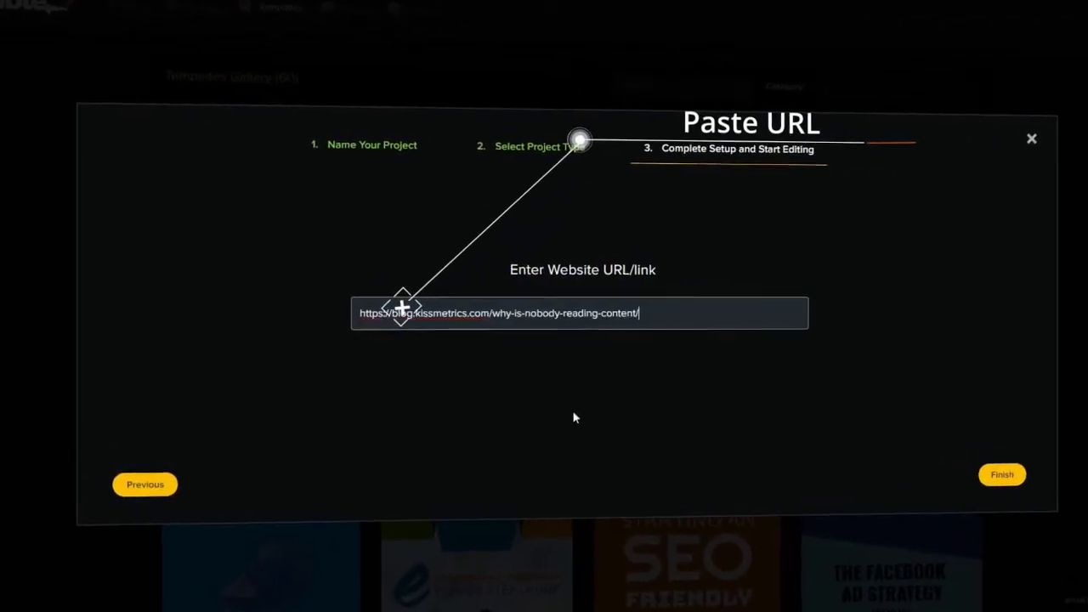
pyautogui.click(1006, 488)
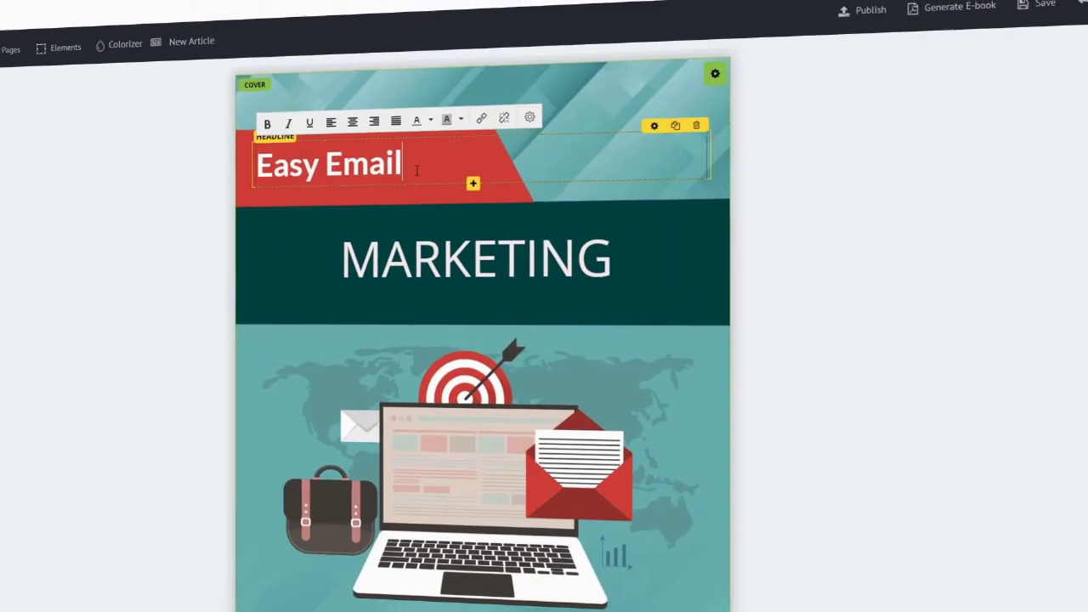
# Change the cover headline to Internet Traffic, replacing MARKETING with Blueprint.
pyautogui.press('BackSpace')
pyautogui.write('Internet Traff')
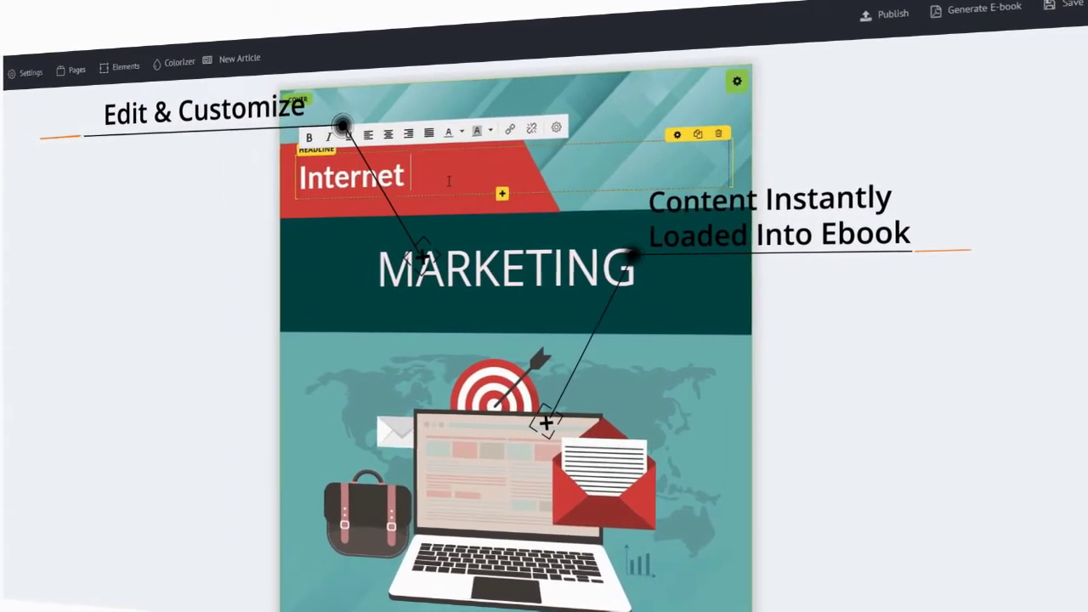
pyautogui.write('ic')
pyautogui.click(495, 261)
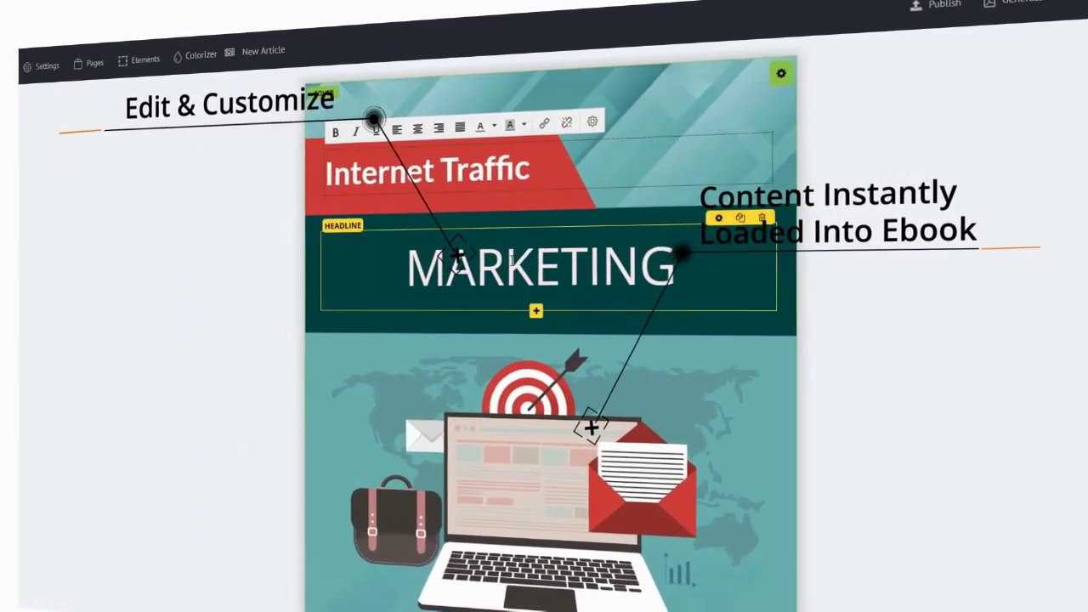
pyautogui.doubleClick(529, 259)
pyautogui.write('b')
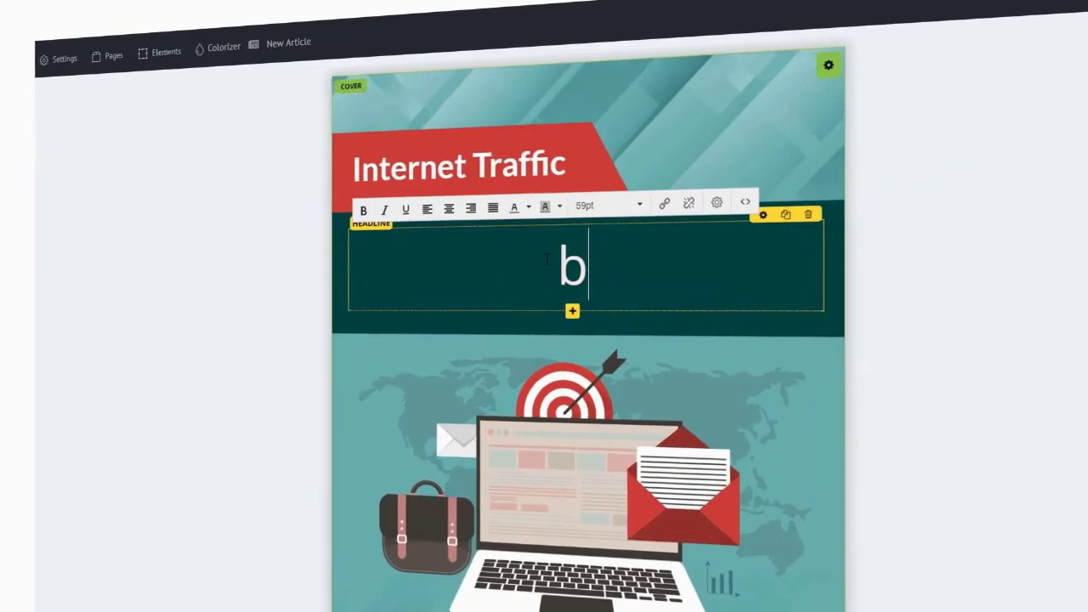
pyautogui.write('lueprint')
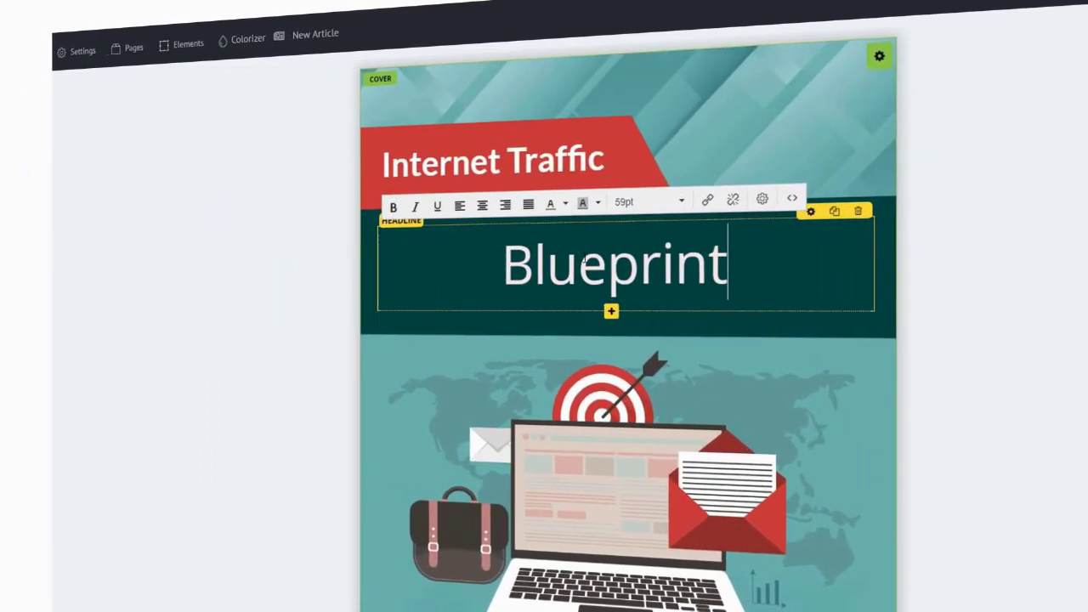
pyautogui.click(1020, 349)
pyautogui.scroll(-3, 784, 340)
pyautogui.scroll(-10, 784, 340)
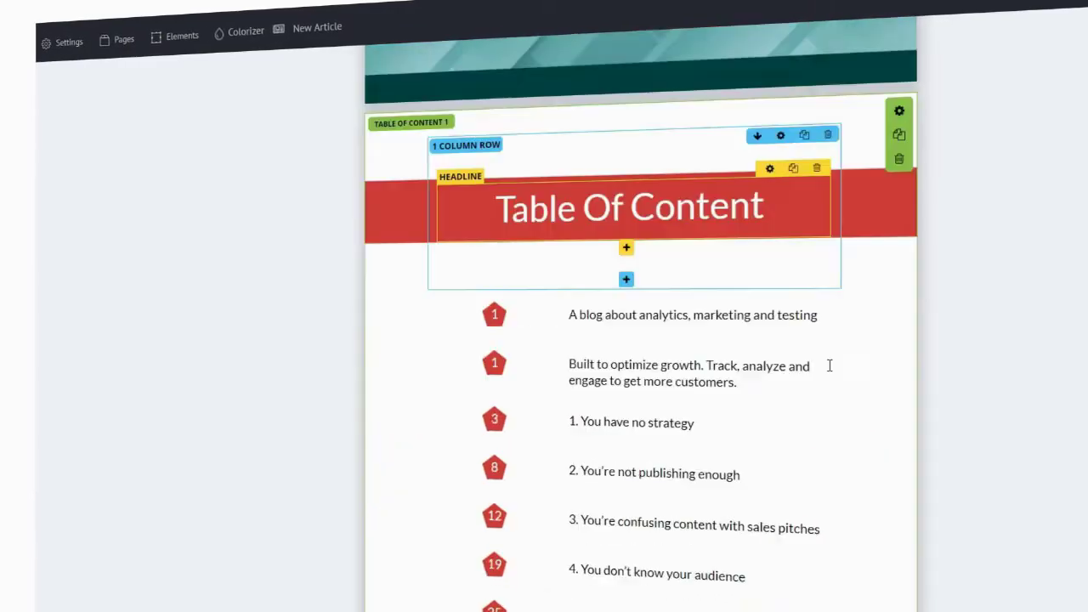
# Generate the Internet Traffic Blueprint e-book, open it in a new tab and scroll through it.
pyautogui.scroll(-10, 908, 439)
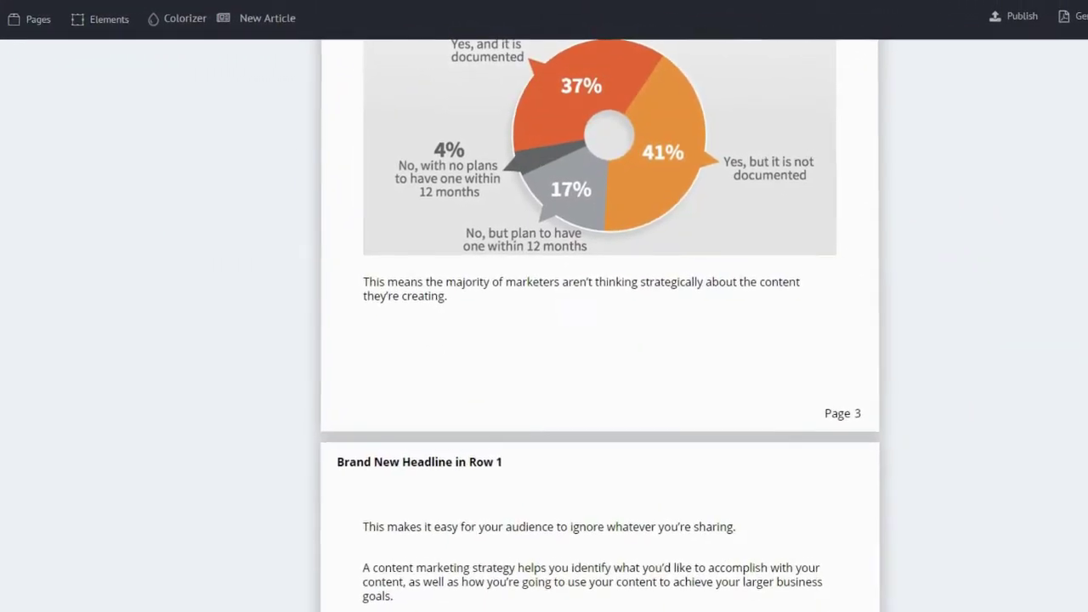
pyautogui.click(1055, 46)
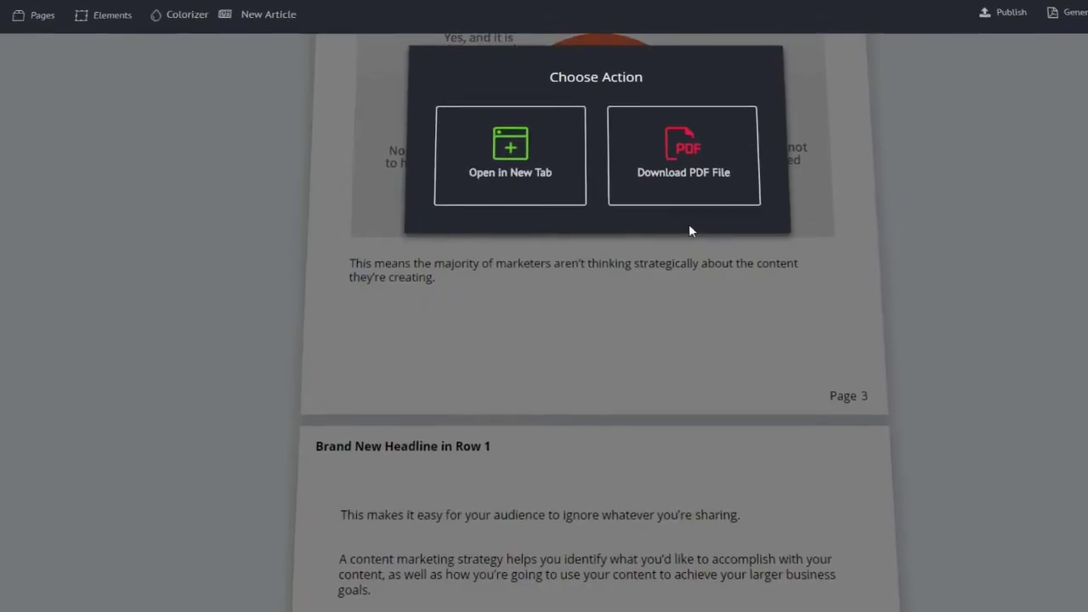
pyautogui.click(499, 168)
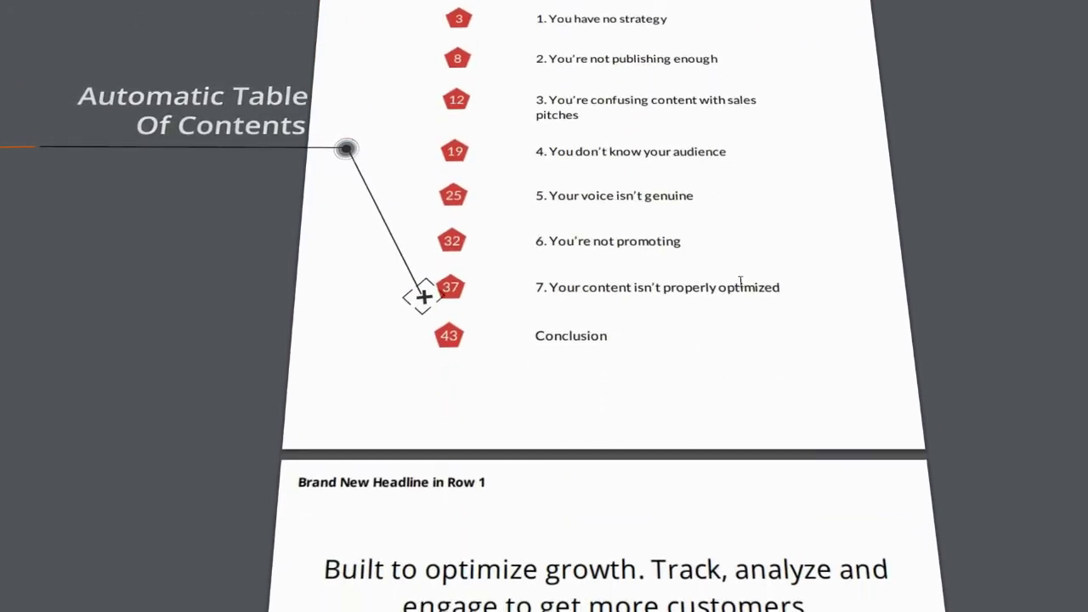
pyautogui.scroll(-5, 772, 271)
pyautogui.scroll(-20, 776, 290)
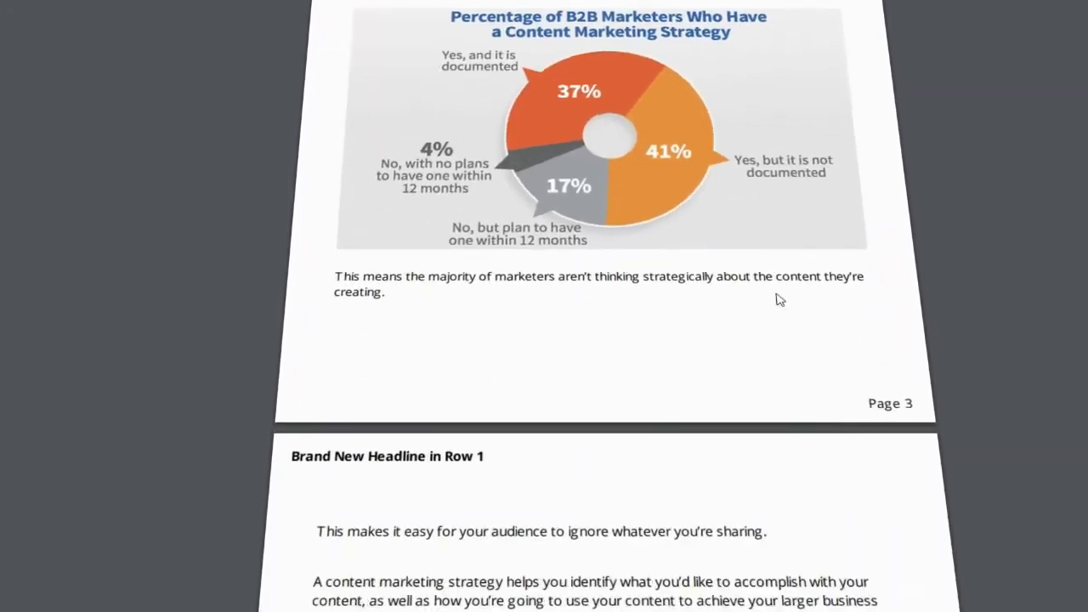
pyautogui.scroll(-5, 781, 307)
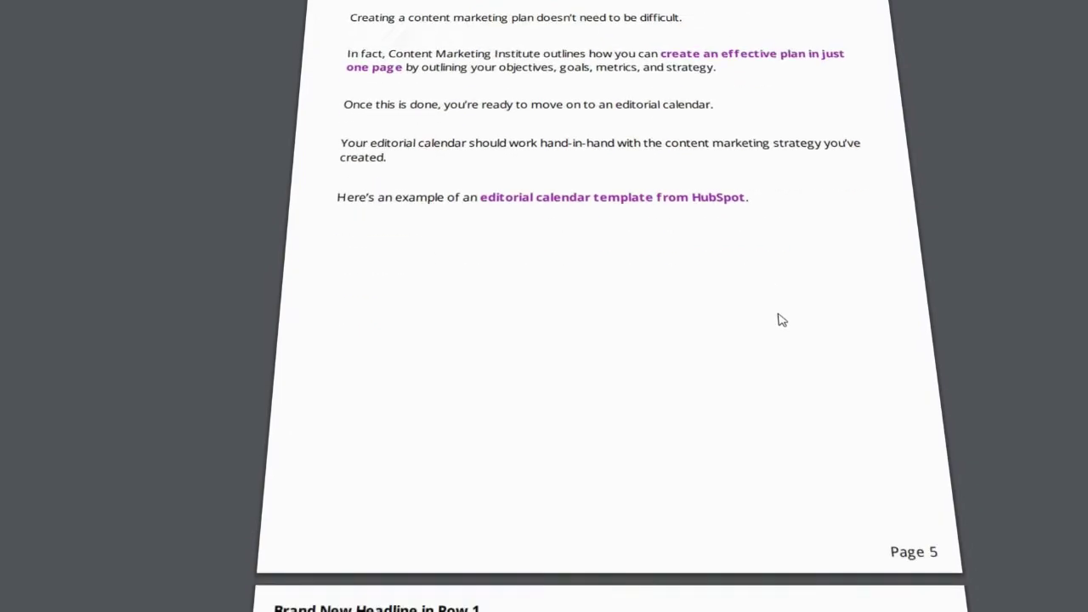
pyautogui.scroll(-15, 776, 318)
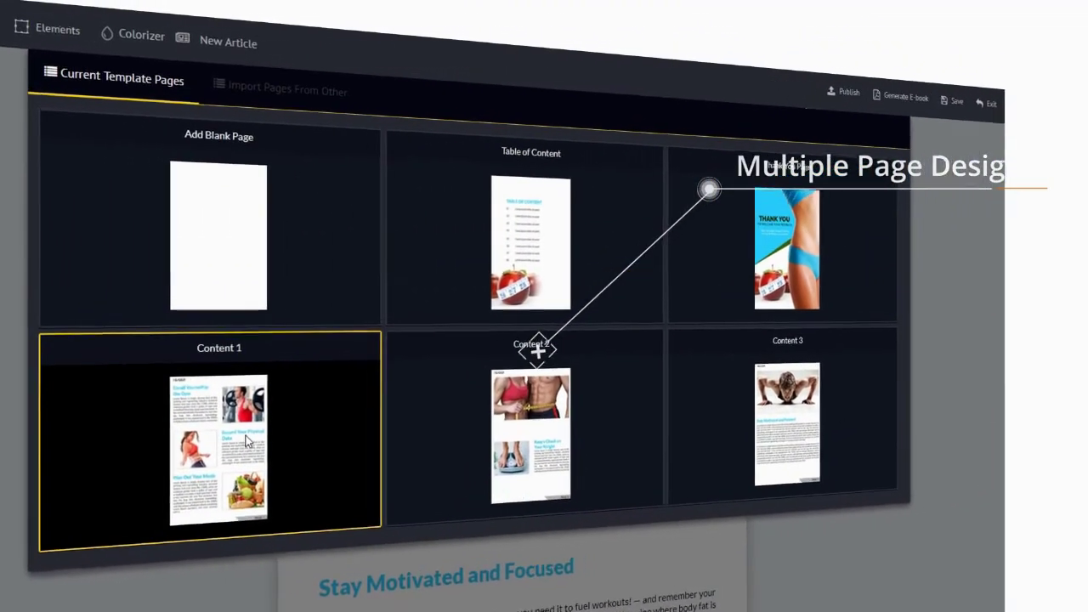
# Add a Content 1 page and retype its Enroll Yourself in the Gym headline as 24 Hour Diet Plan.
pyautogui.click(272, 429)
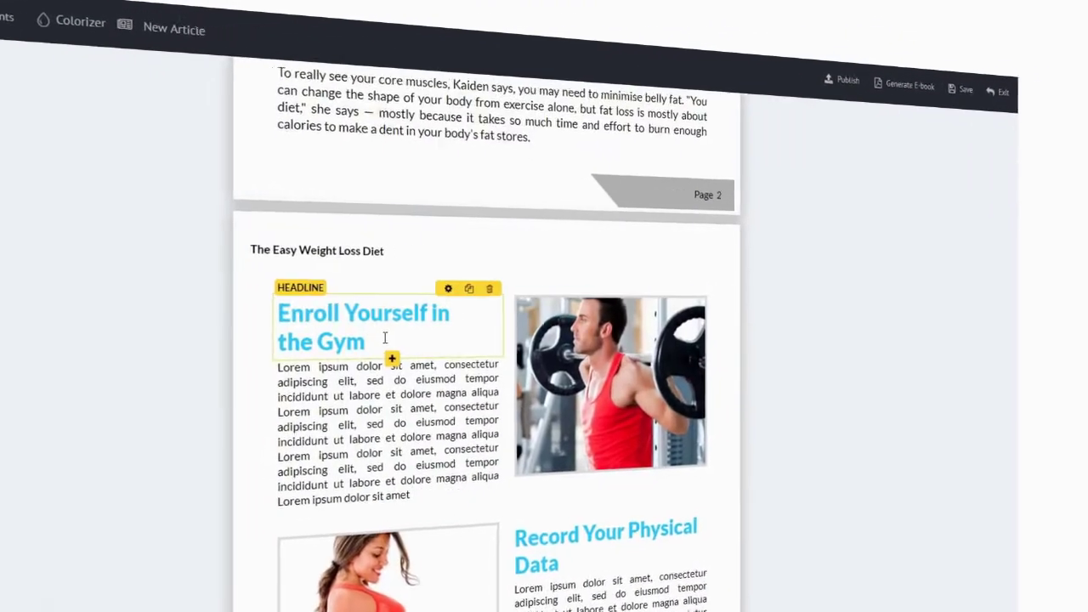
pyautogui.click(384, 339)
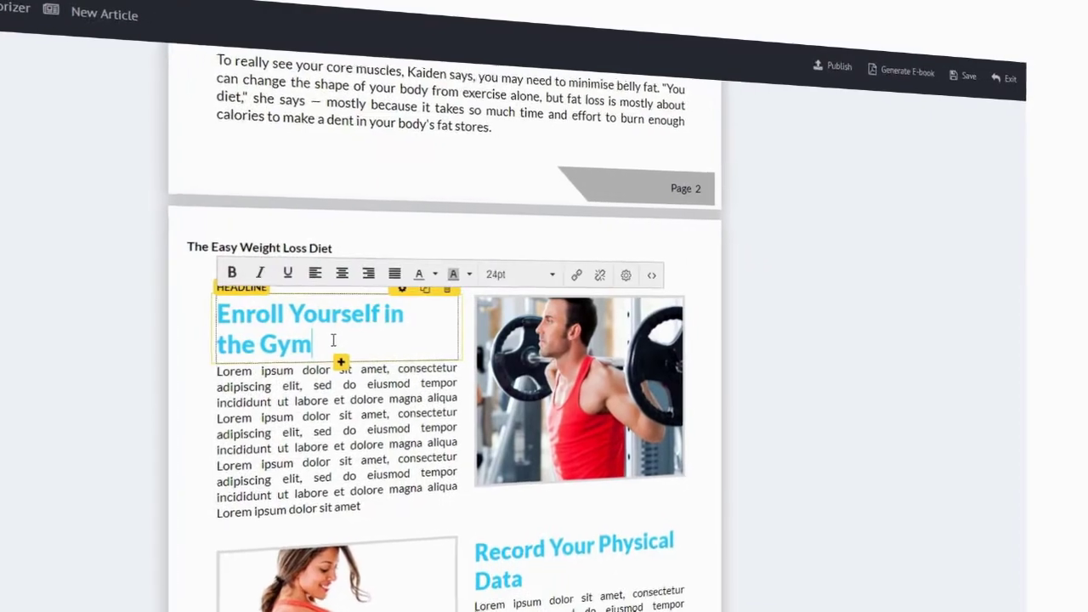
pyautogui.hotkey('shift', 'Up')
pyautogui.hotkey('shift', 'Home')
pyautogui.write('24 Hour D')
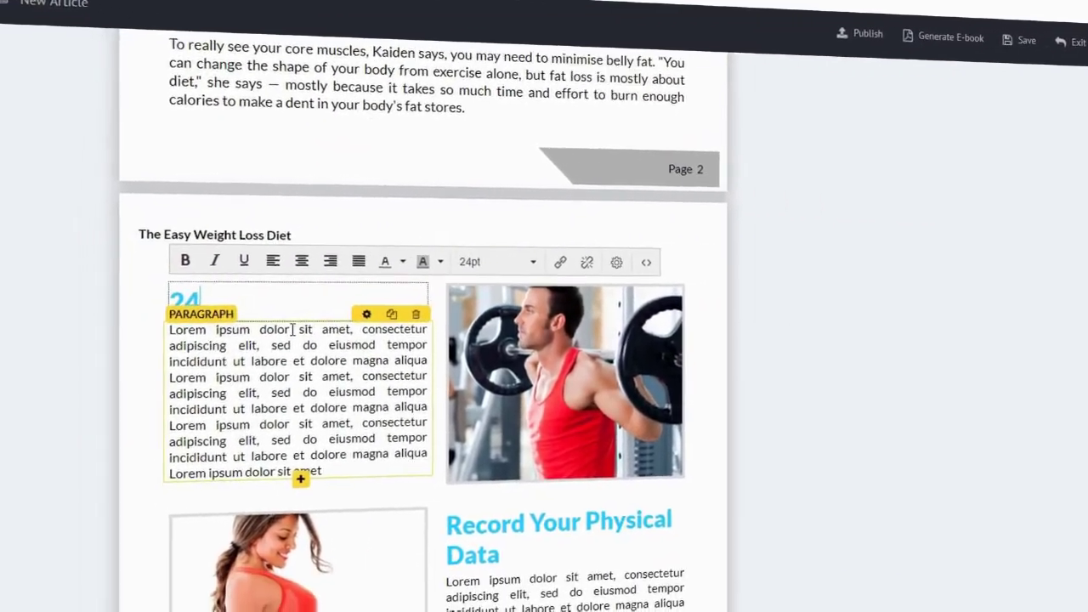
pyautogui.write('iet Plan')
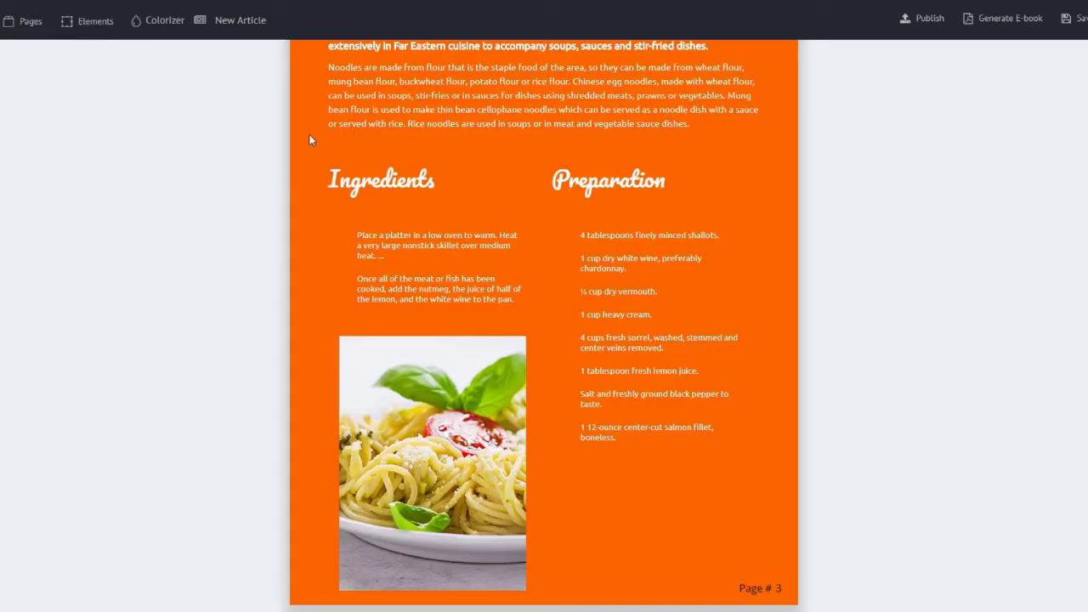
# Preview the cooking collection's Choosing The Perfect Charcoal Grill article and add it as a page.
pyautogui.click(234, 30)
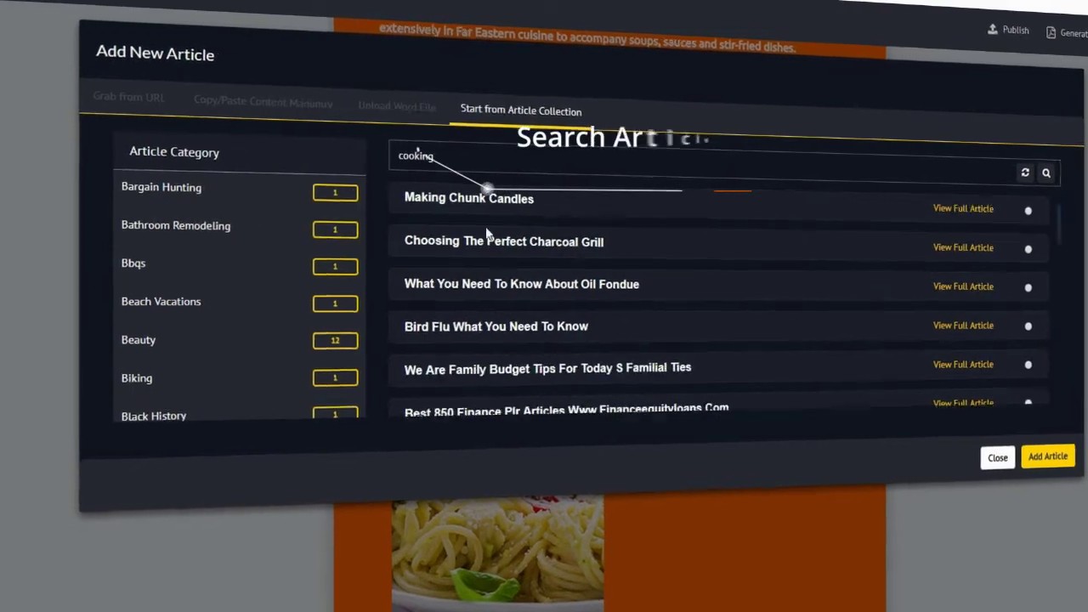
pyautogui.scroll(-4, 485, 227)
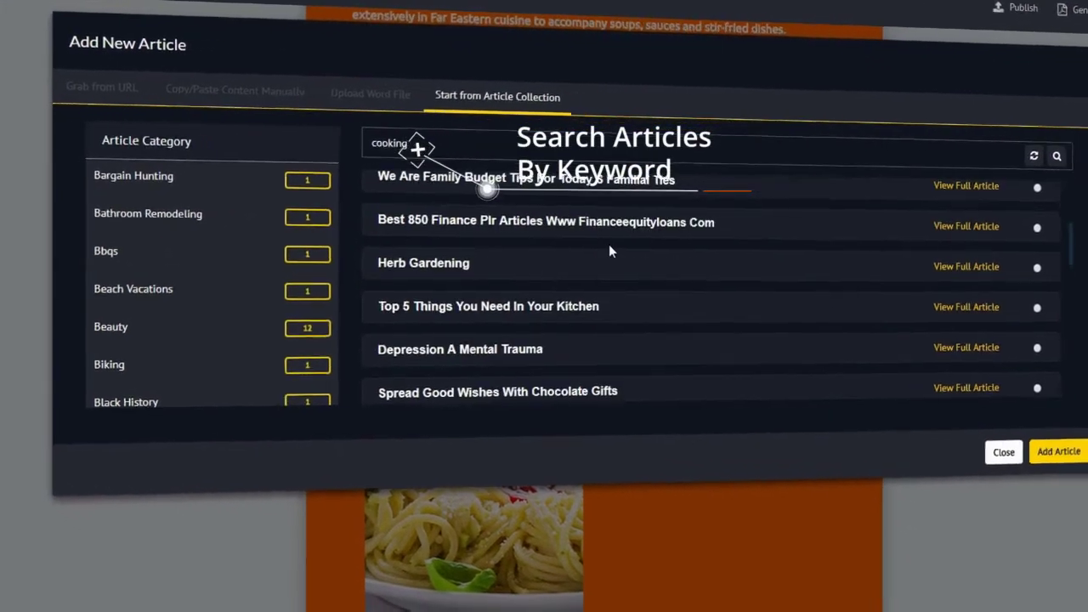
pyautogui.scroll(5, 609, 247)
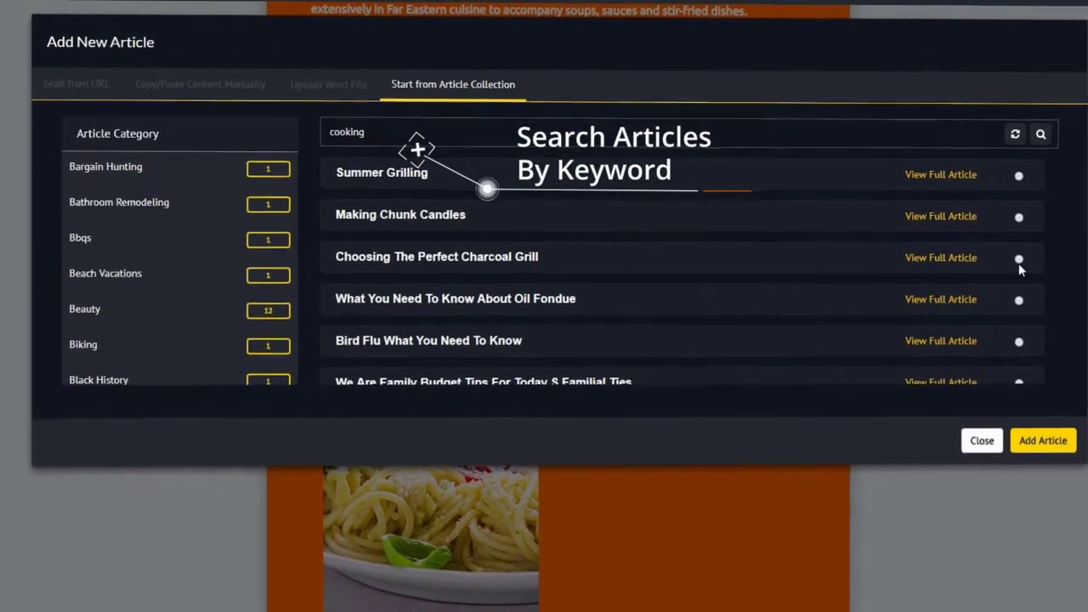
pyautogui.click(913, 257)
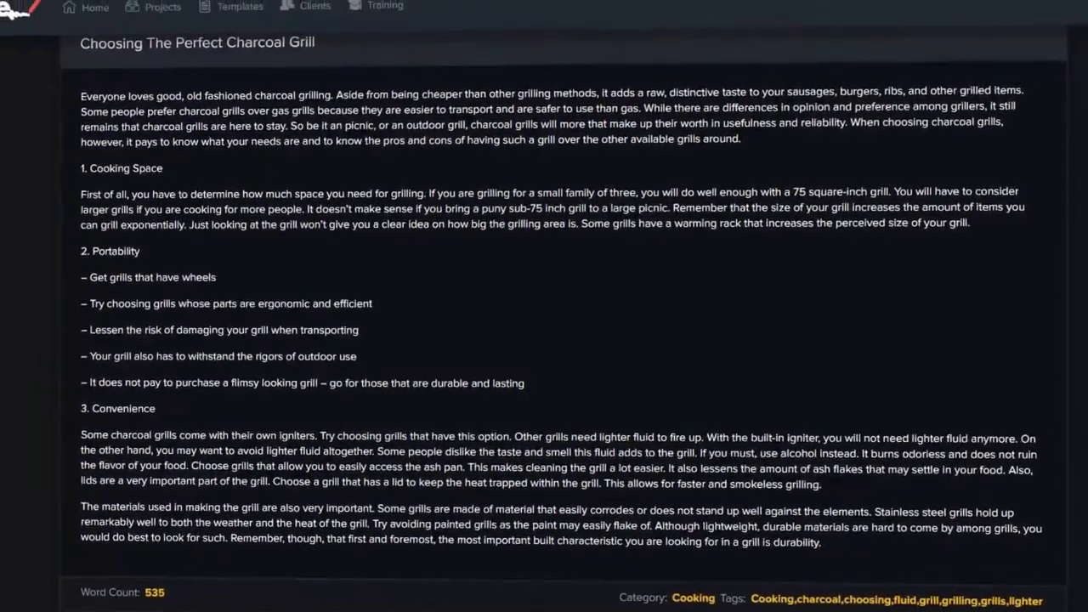
pyautogui.press('Escape')
pyautogui.click(1038, 455)
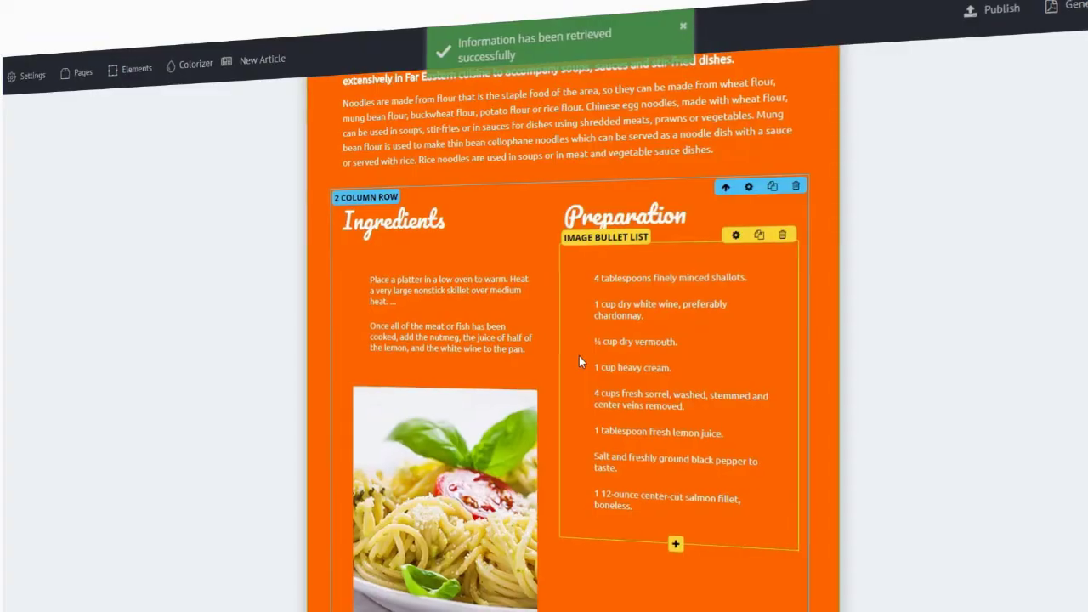
pyautogui.scroll(-5, 585, 350)
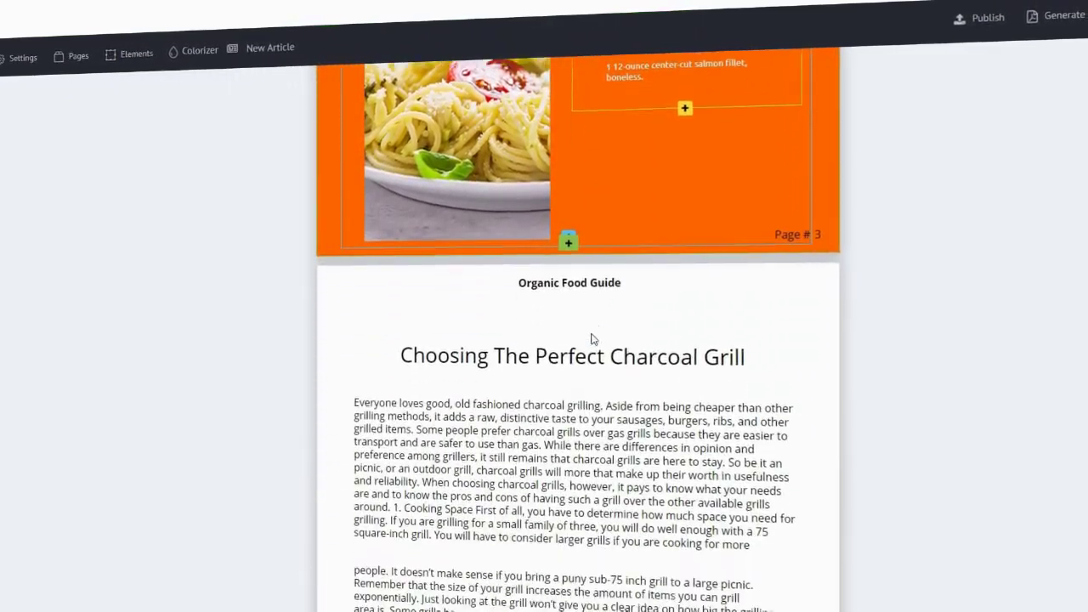
pyautogui.scroll(-4, 593, 338)
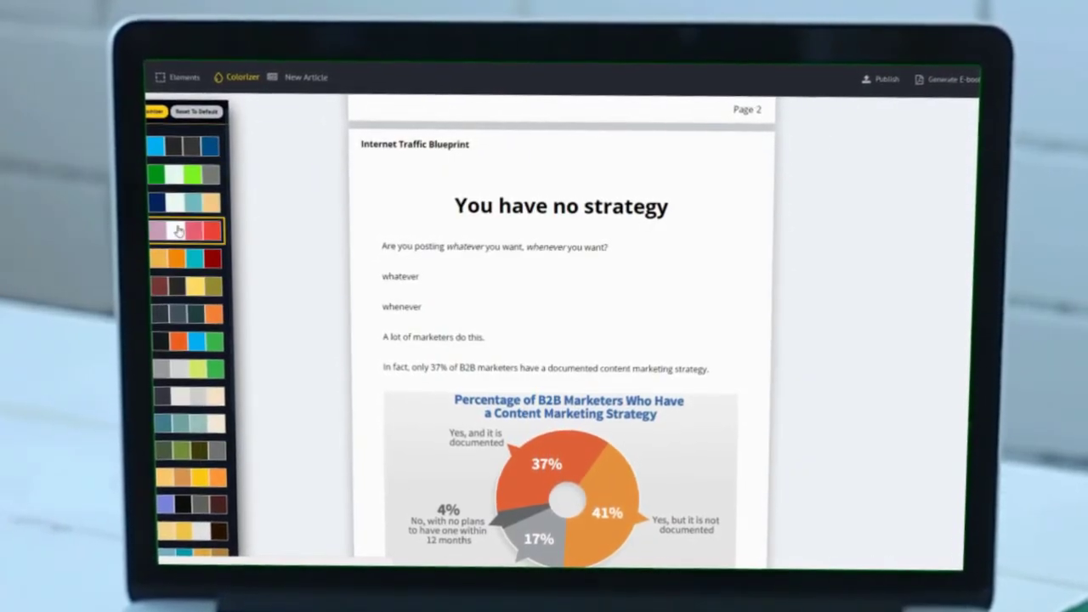
# Try the pink and red Colorizer palette, then apply the blue palette.
pyautogui.click(176, 231)
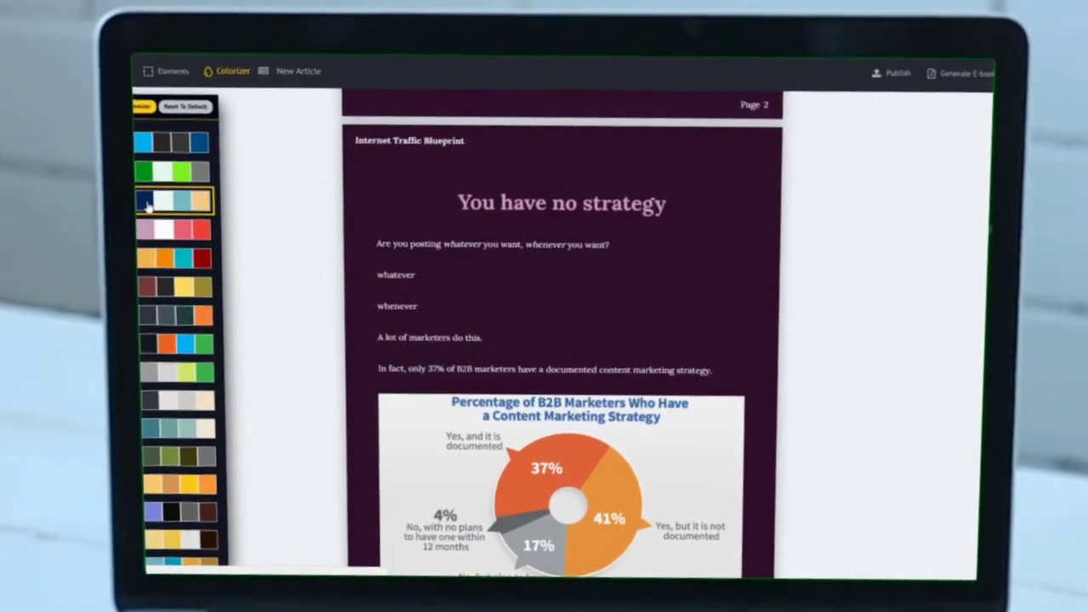
pyautogui.click(146, 204)
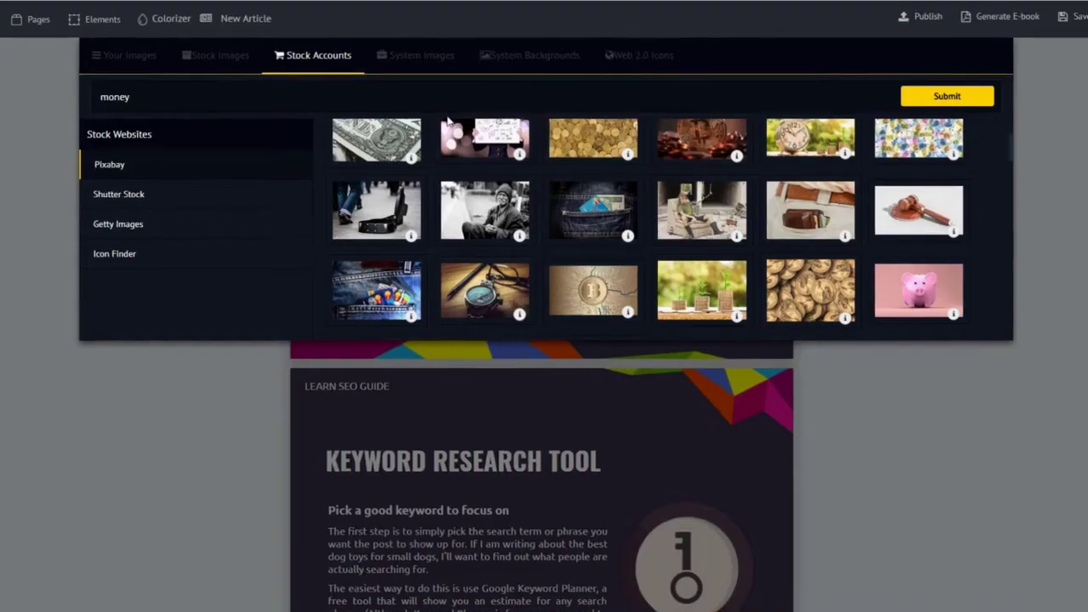
# Search Pixabay stock photos for cat and scroll through the results.
pyautogui.scroll(-10, 495, 201)
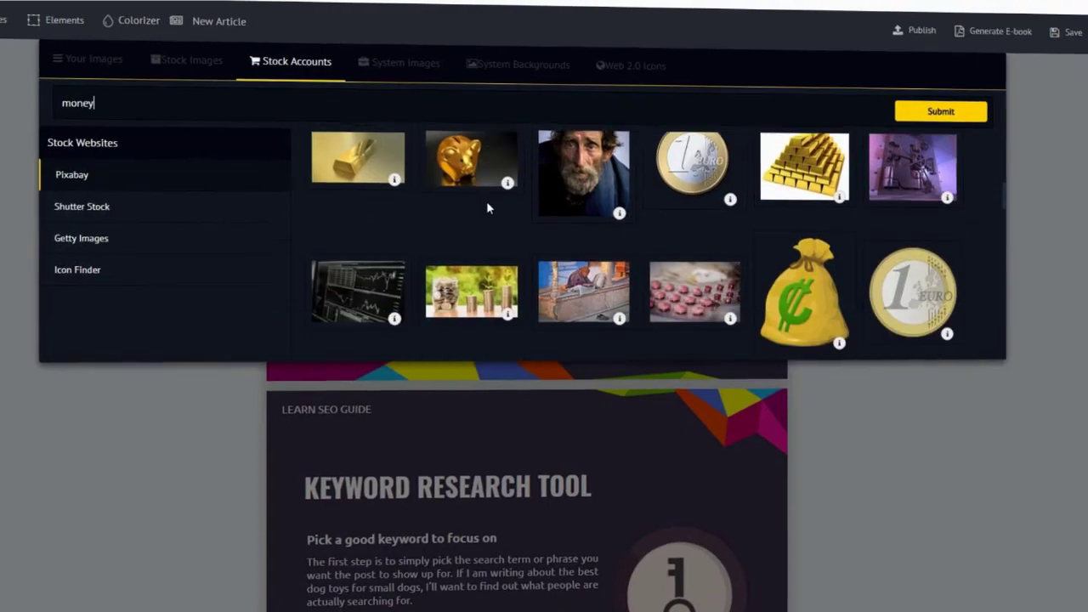
pyautogui.scroll(-10, 488, 216)
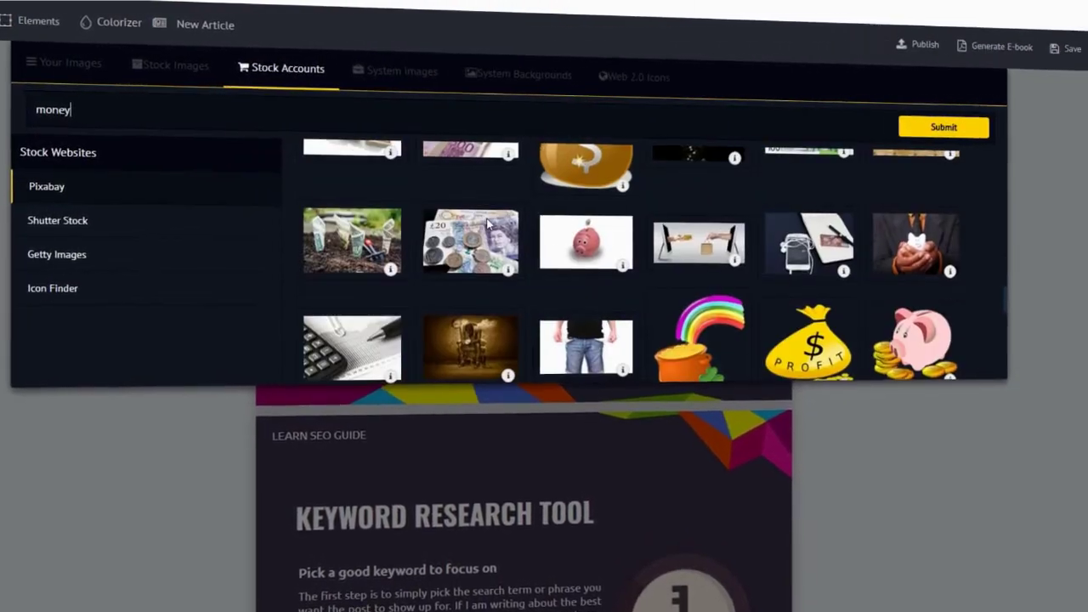
pyautogui.hotkey('ctrl', 'a')
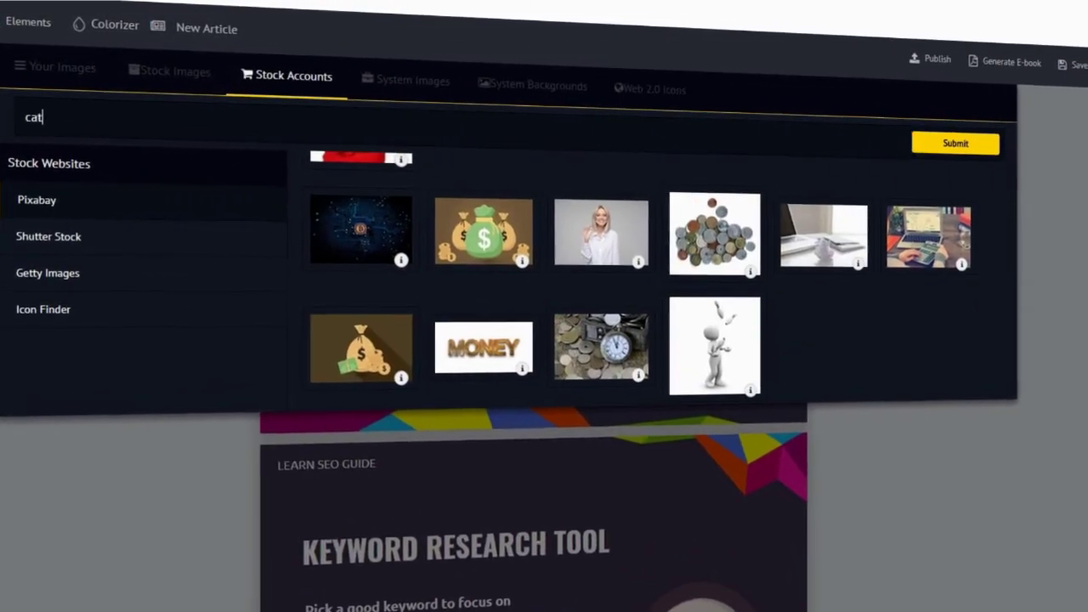
pyautogui.click(958, 155)
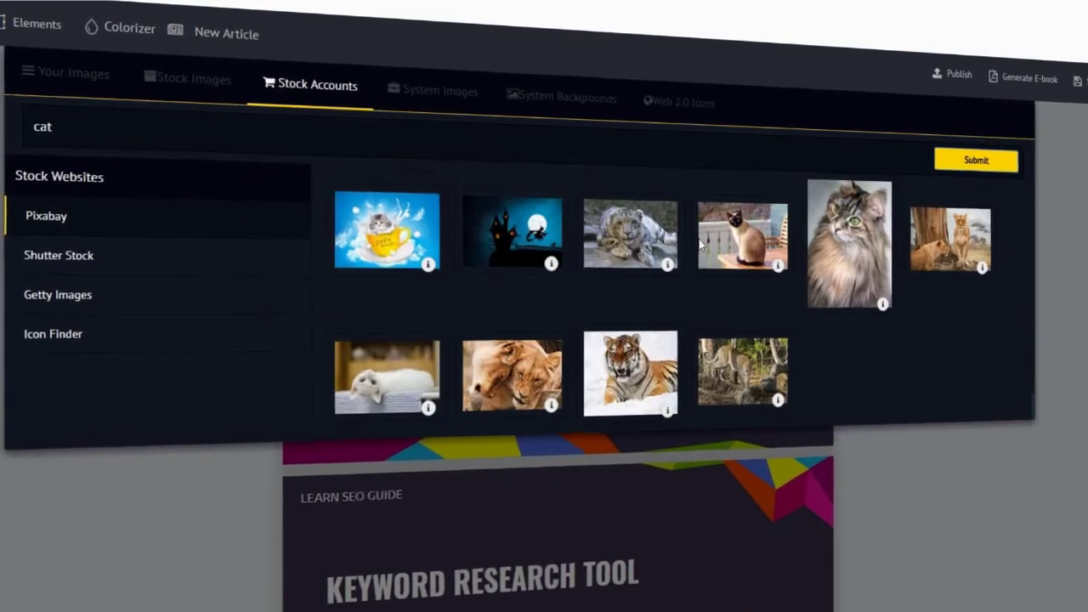
pyautogui.scroll(-10, 720, 254)
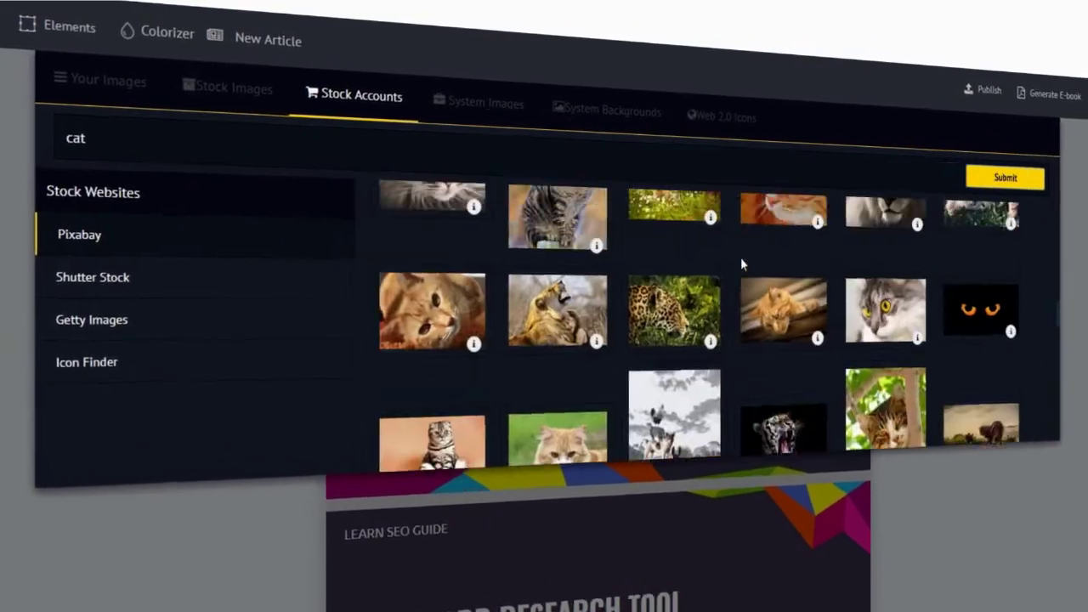
# Search Pixabay for dog, browse the photos, then switch to the System Images library.
pyautogui.hotkey('ctrl', 'a')
pyautogui.write('dog')
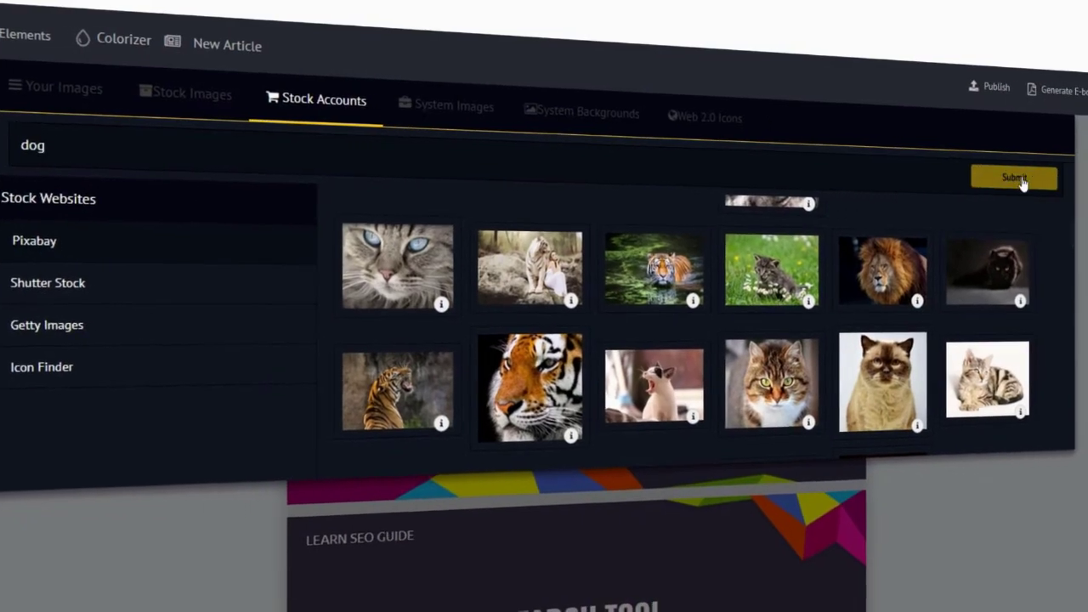
pyautogui.press('Return')
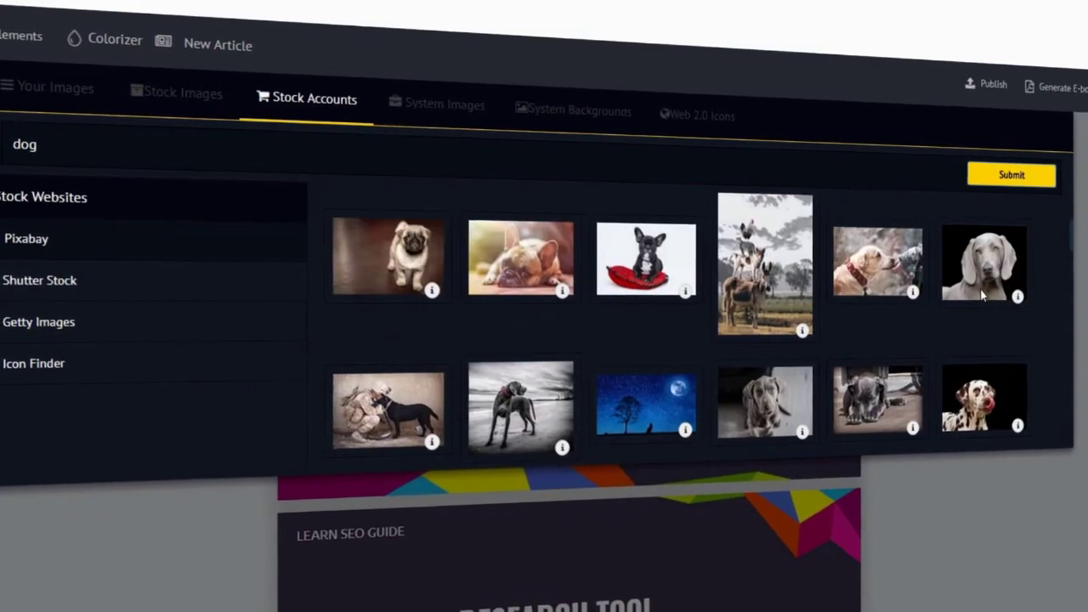
pyautogui.scroll(-3, 1040, 309)
pyautogui.scroll(-15, 1040, 316)
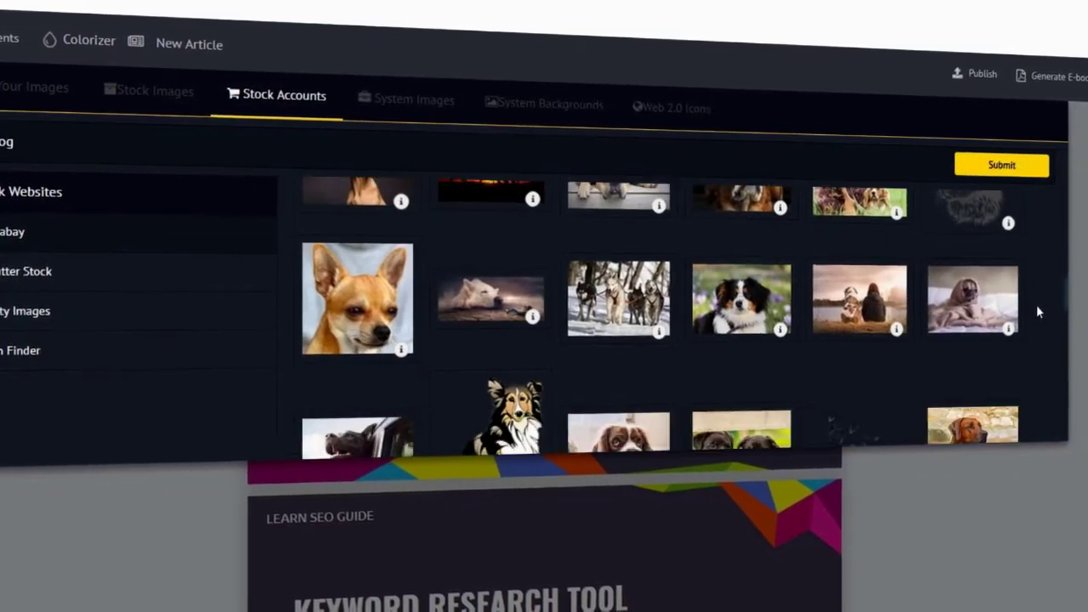
pyautogui.scroll(-10, 1035, 307)
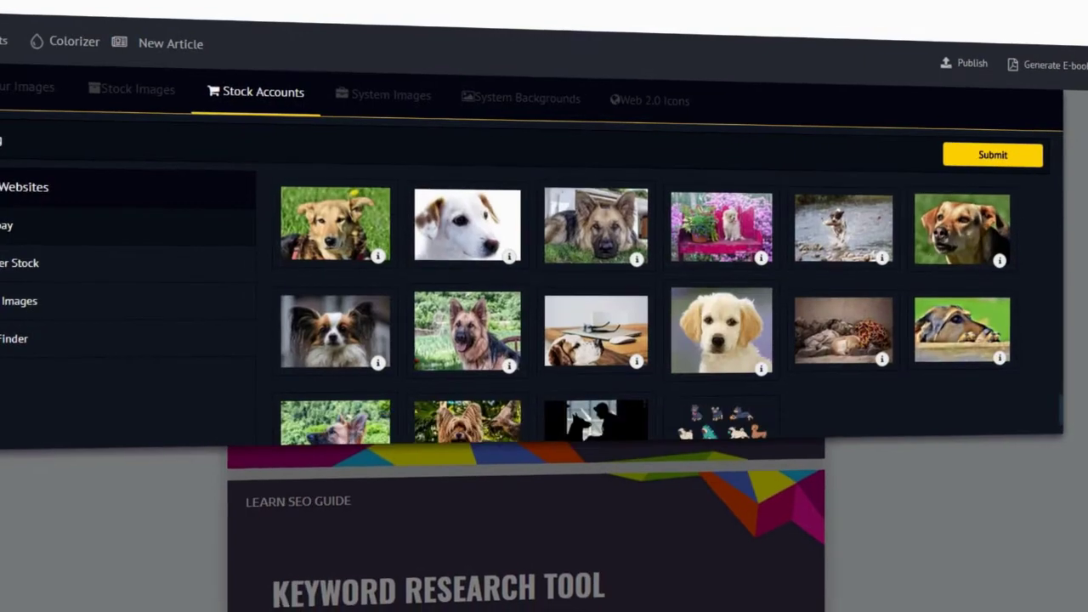
pyautogui.click(393, 94)
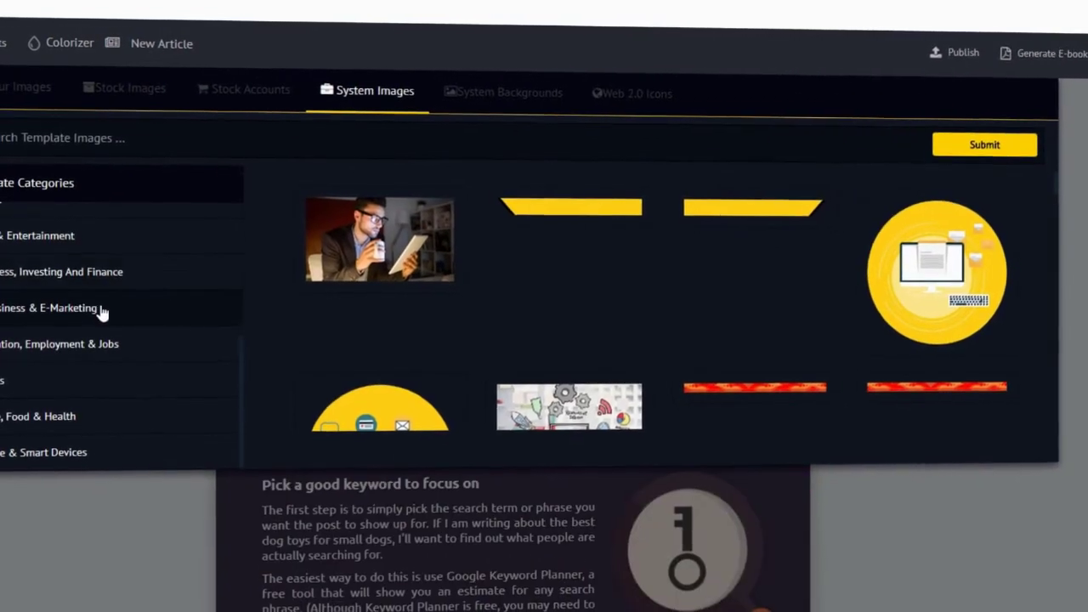
# Apply the orange and teal System Backgrounds design to the immune-system ebook page.
pyautogui.scroll(-8, 359, 312)
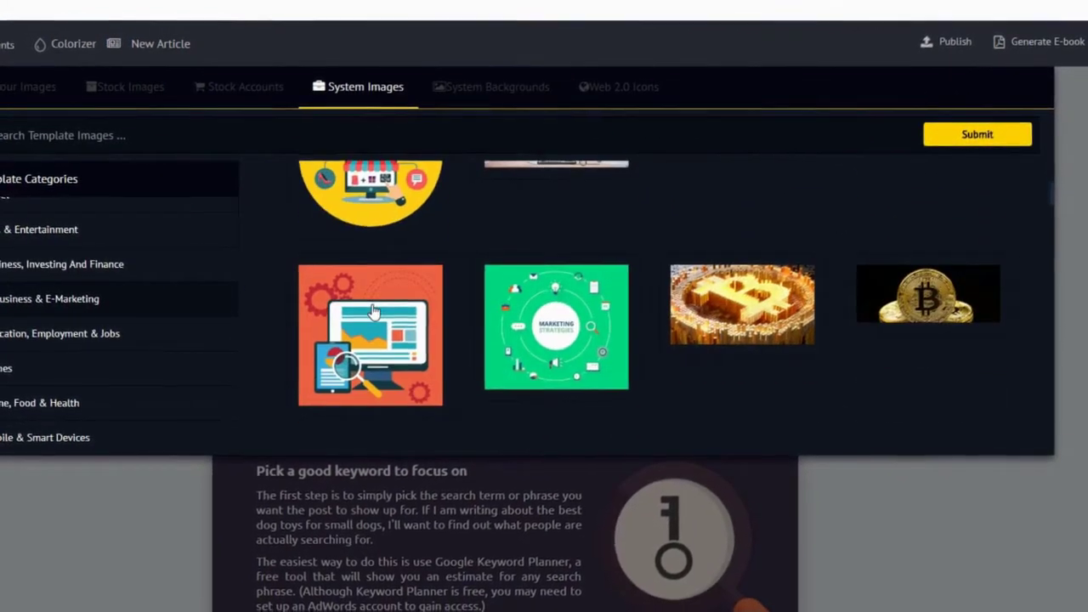
pyautogui.scroll(-8, 370, 304)
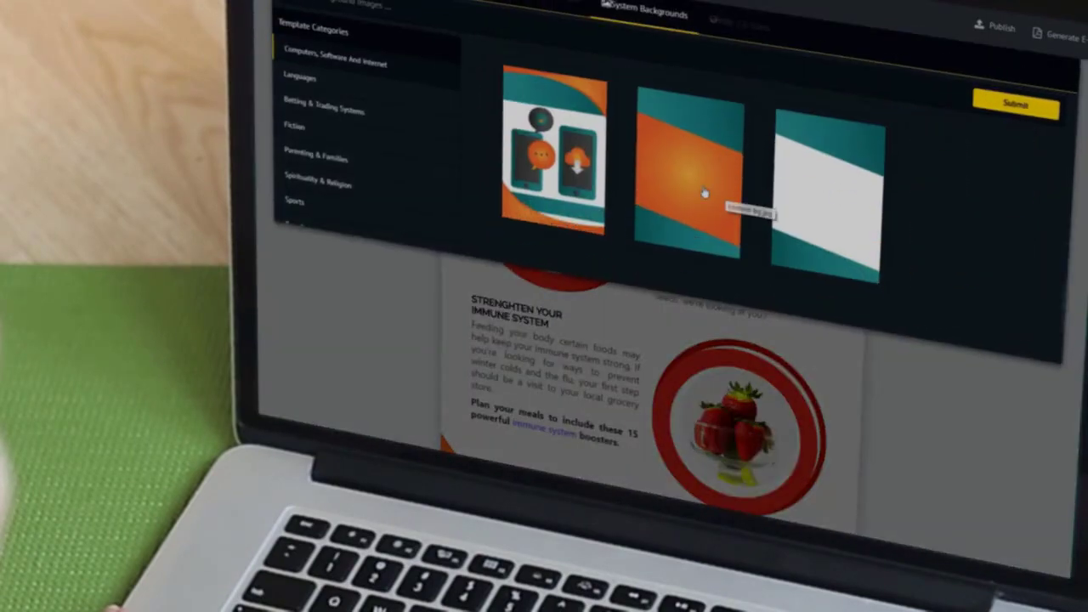
pyautogui.click(705, 194)
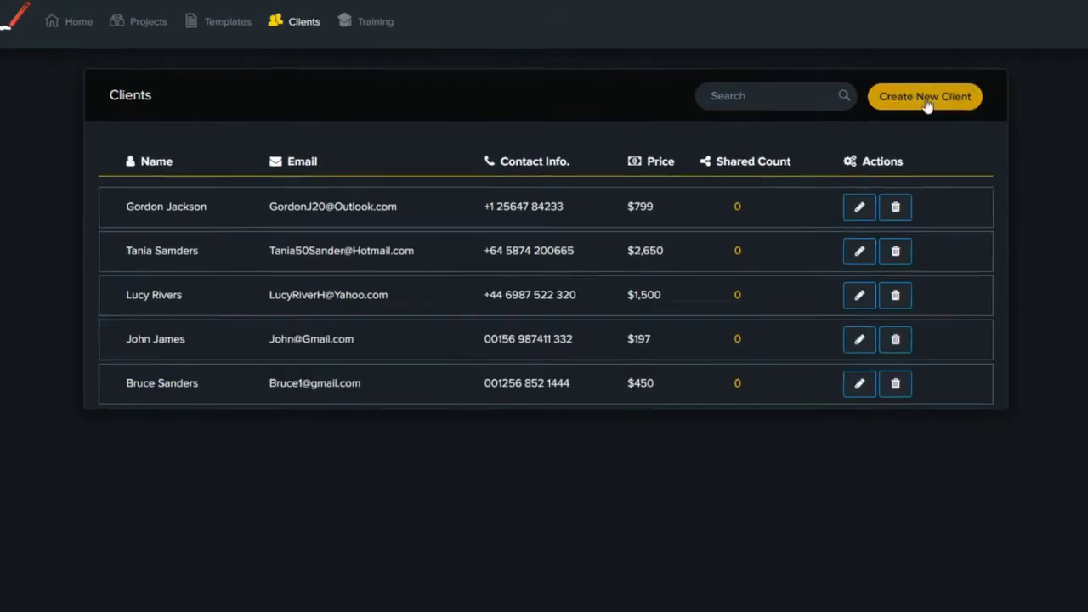
# Create a client with e-mail, phone number, price $850 and note 'Ebook Creation and Formatting Services', and save.
pyautogui.click(928, 105)
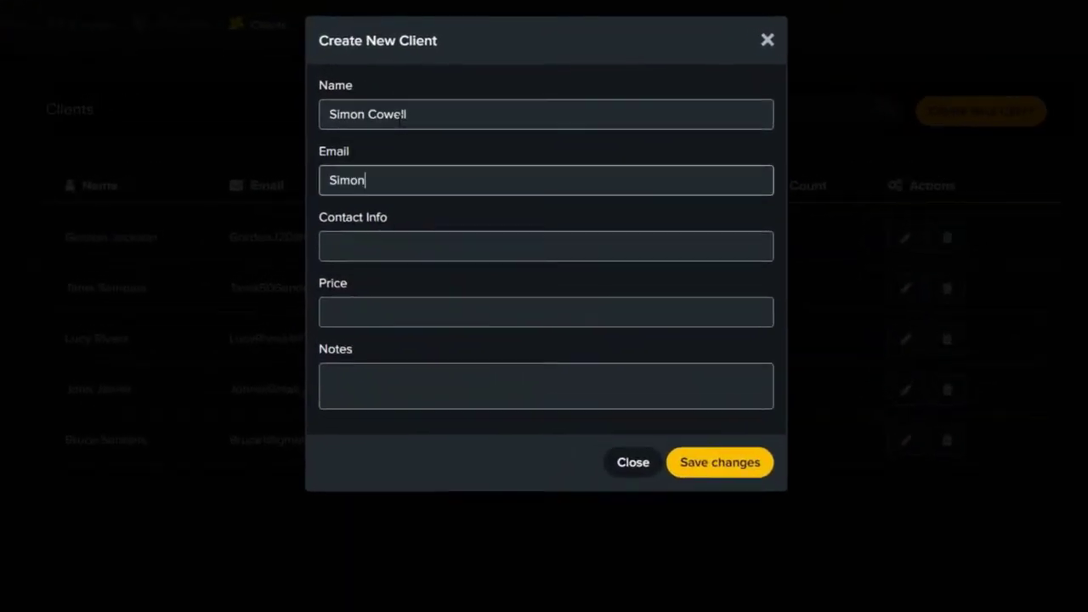
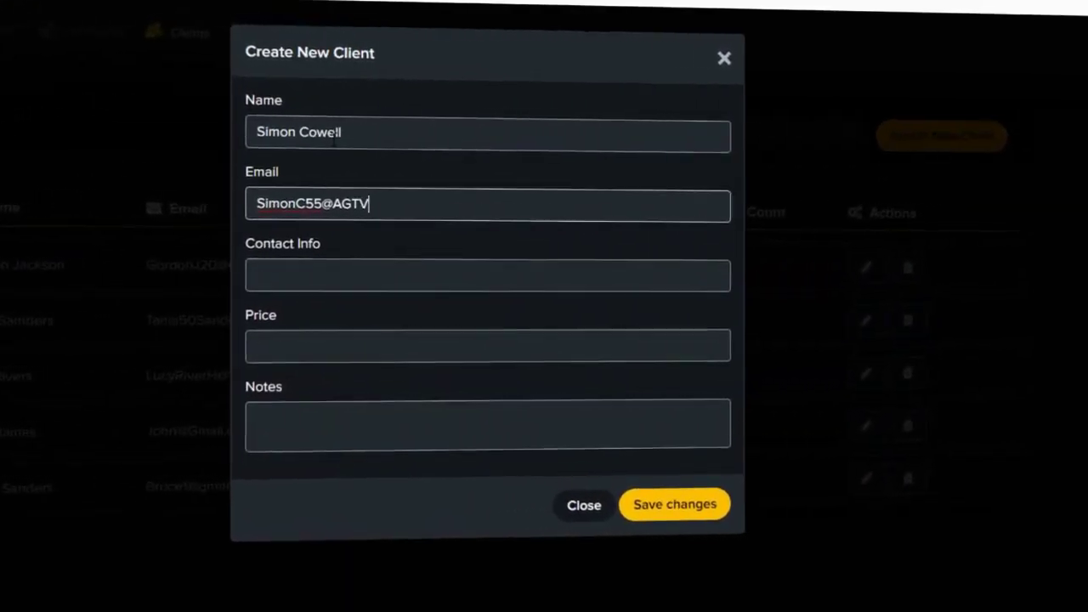
pyautogui.press('Tab')
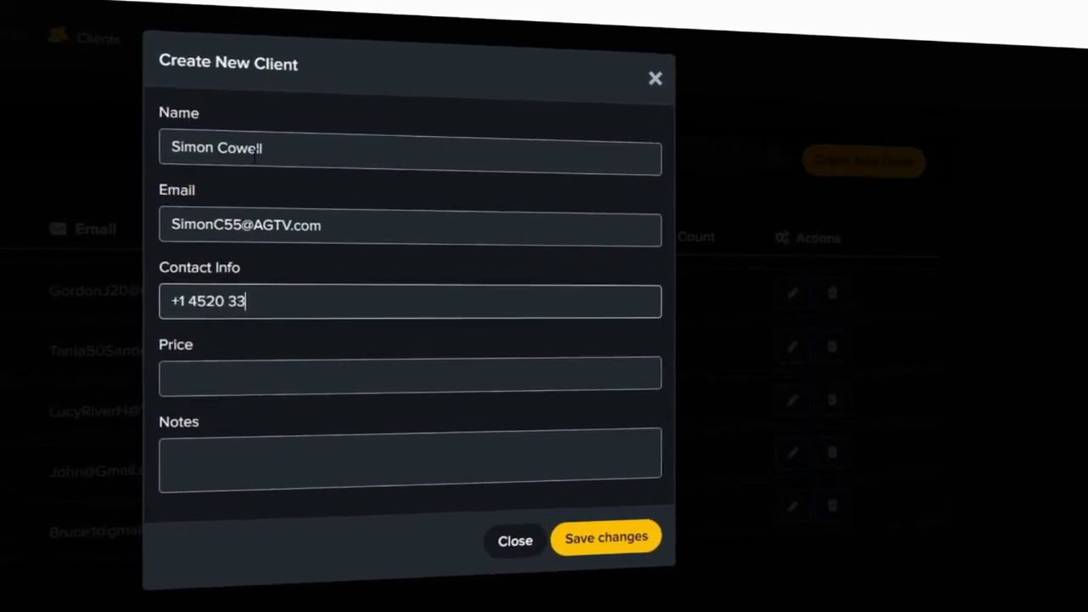
pyautogui.press('Tab')
pyautogui.write('$850')
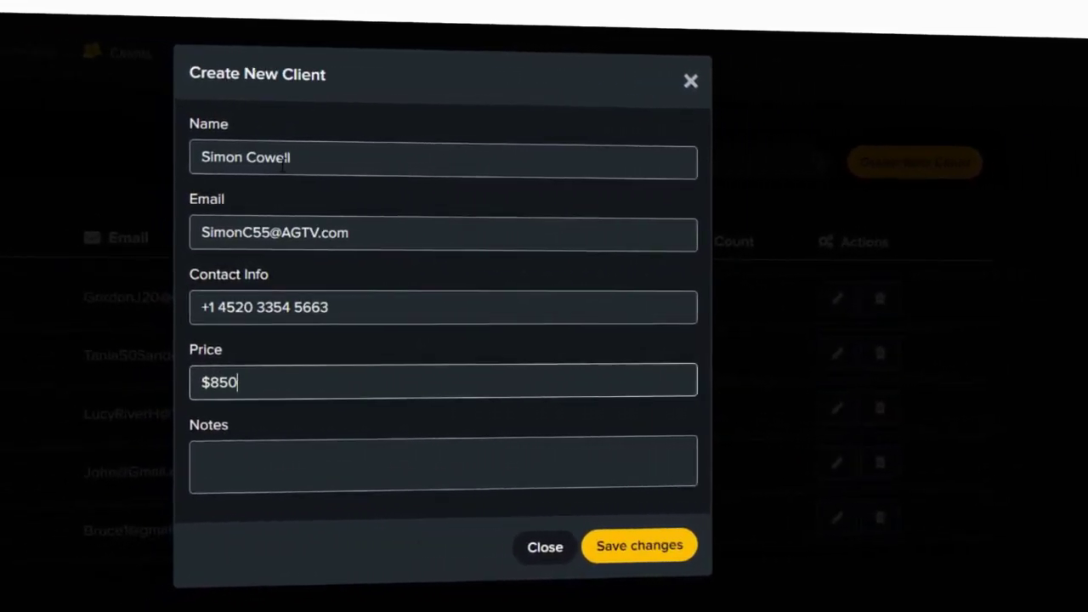
pyautogui.press('Tab')
pyautogui.write('Ebook Creation and Formatting SErv')
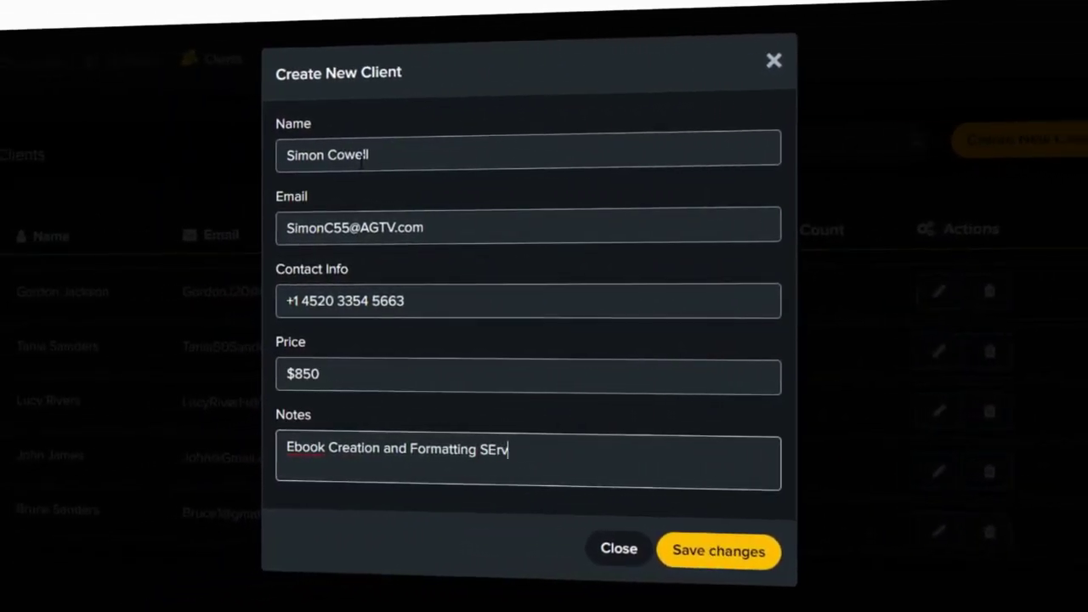
pyautogui.press('BackSpace')
pyautogui.press('BackSpace')
pyautogui.press('BackSpace')
pyautogui.write('ervices')
pyautogui.click(717, 551)
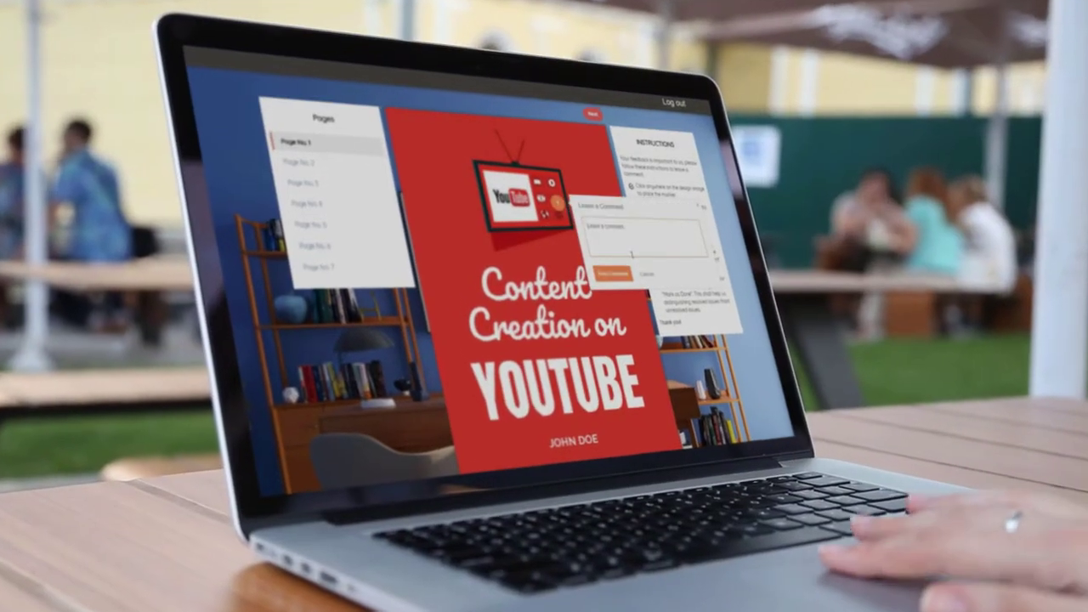
# Post the cover comment 'Change this image please!'.
pyautogui.write('Cool')
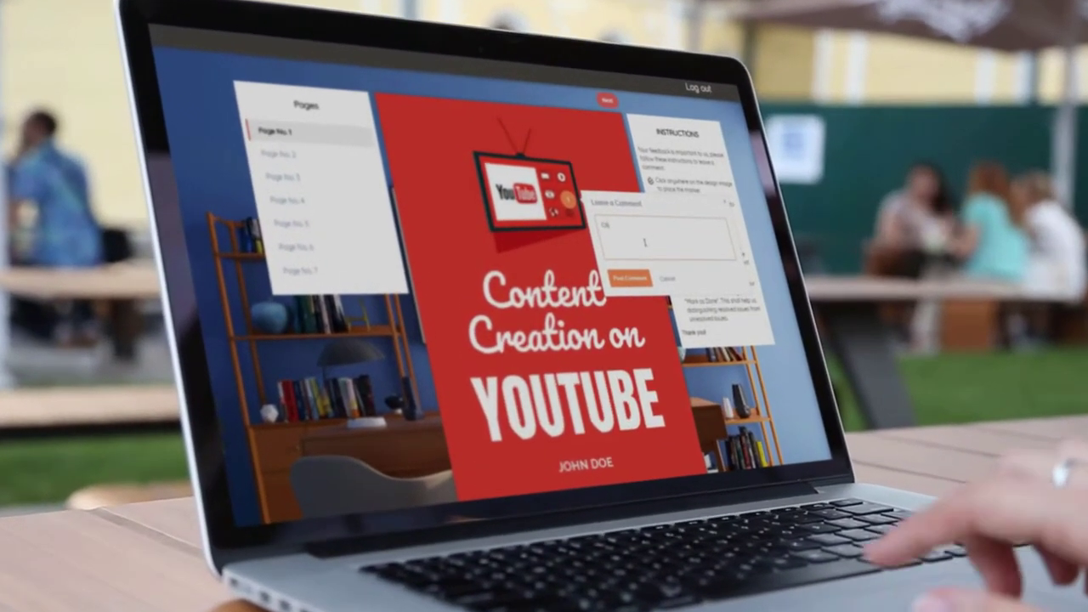
pyautogui.press('BackSpace')
pyautogui.press('BackSpace')
pyautogui.press('BackSpace')
pyautogui.press('BackSpace')
pyautogui.write('Change this i')
pyautogui.write('mage please!')
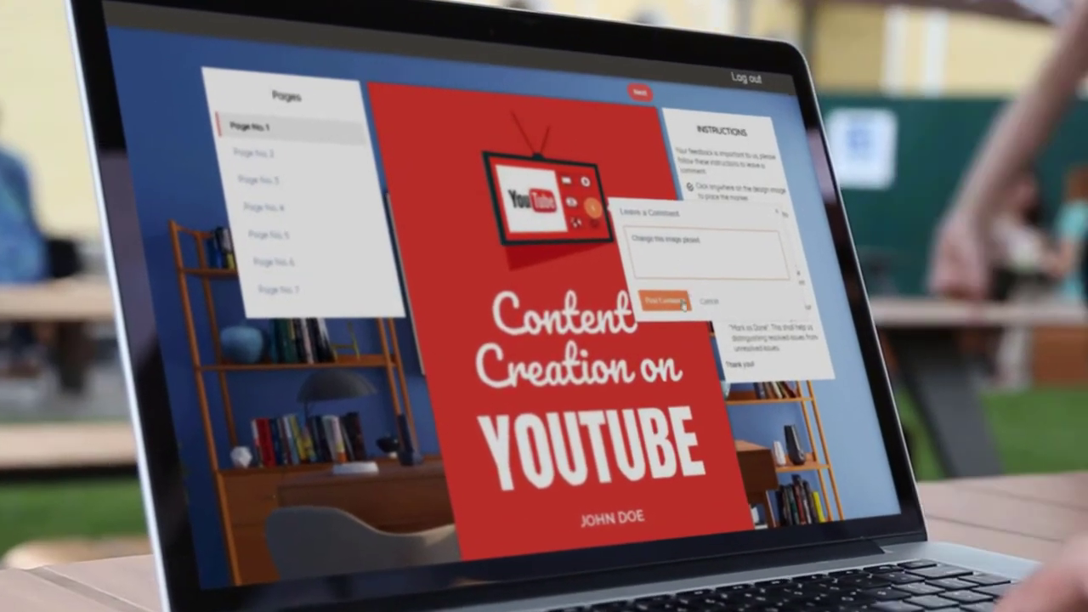
pyautogui.click(666, 302)
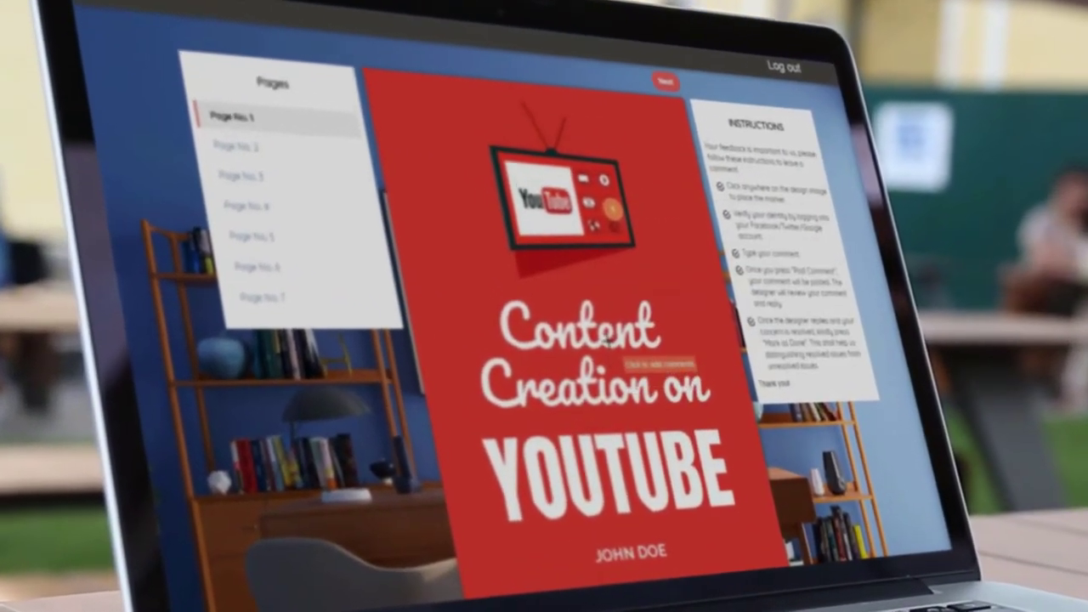
# Mark the cover title, then post a comment on the author name requesting a new name.
pyautogui.click(611, 361)
pyautogui.write('Cha')
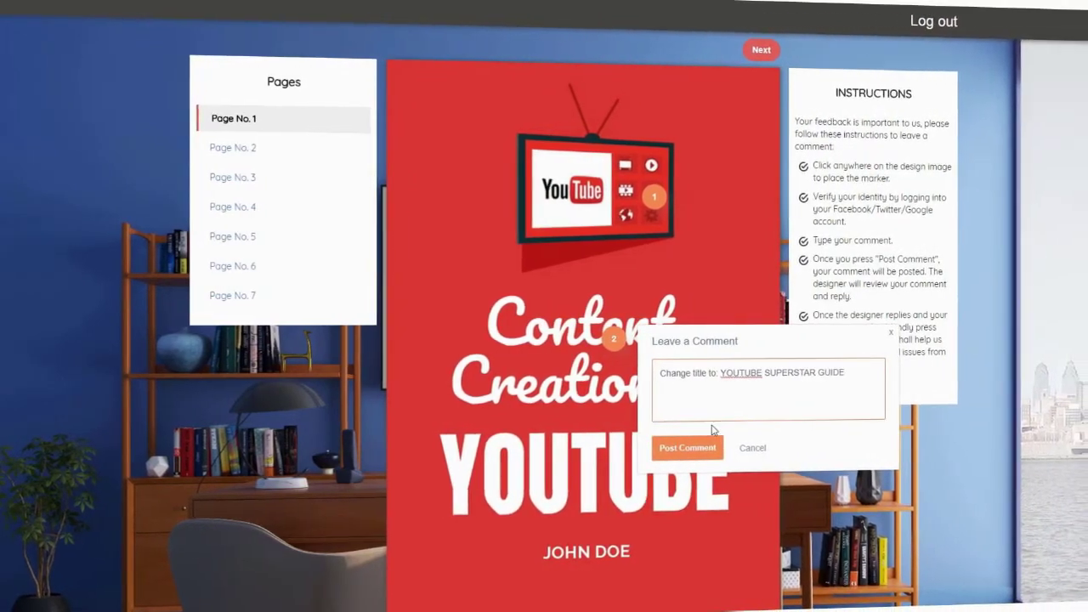
pyautogui.click(592, 553)
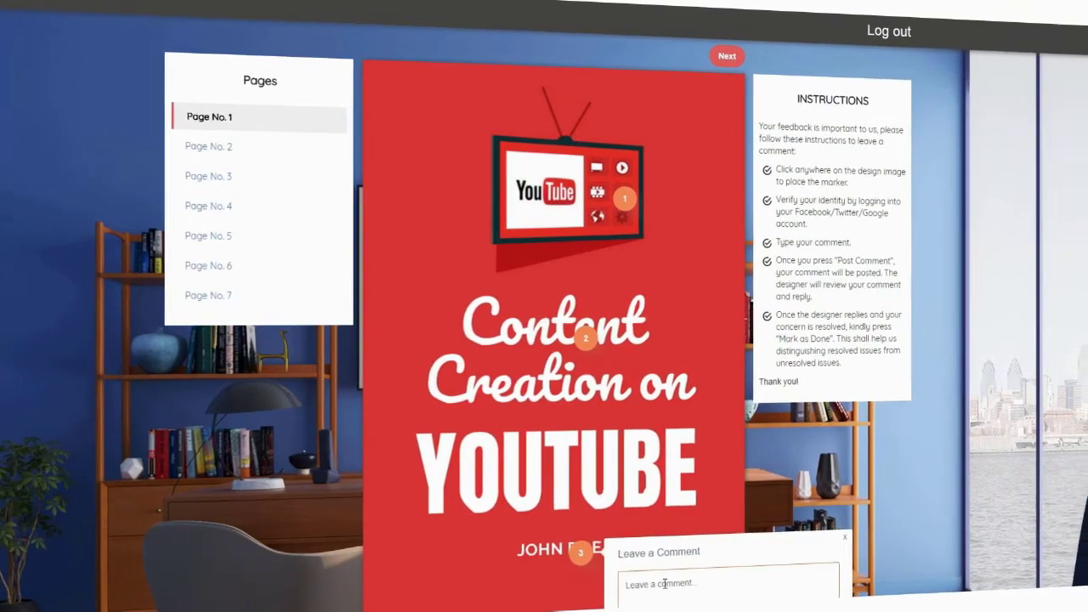
pyautogui.write('Change name to Br')
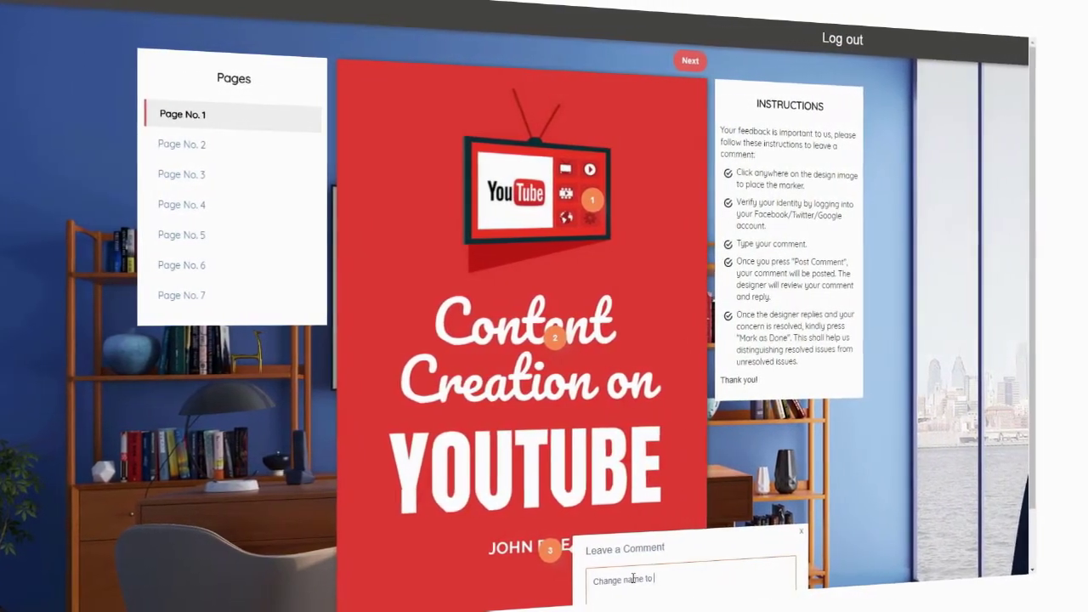
pyautogui.write('uce Wayne')
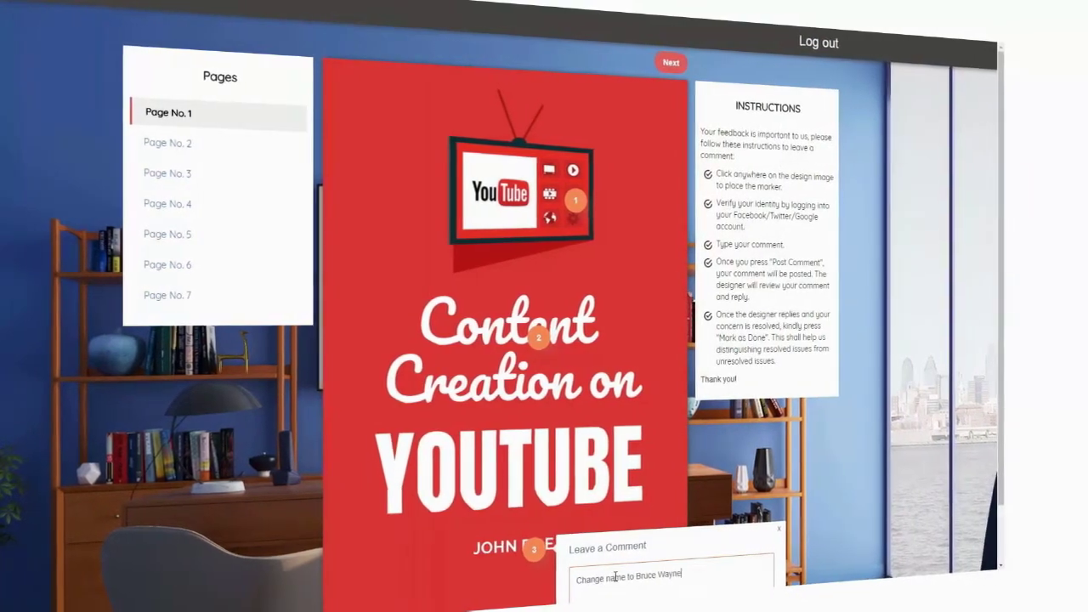
pyautogui.scroll(-2, 612, 577)
pyautogui.click(587, 577)
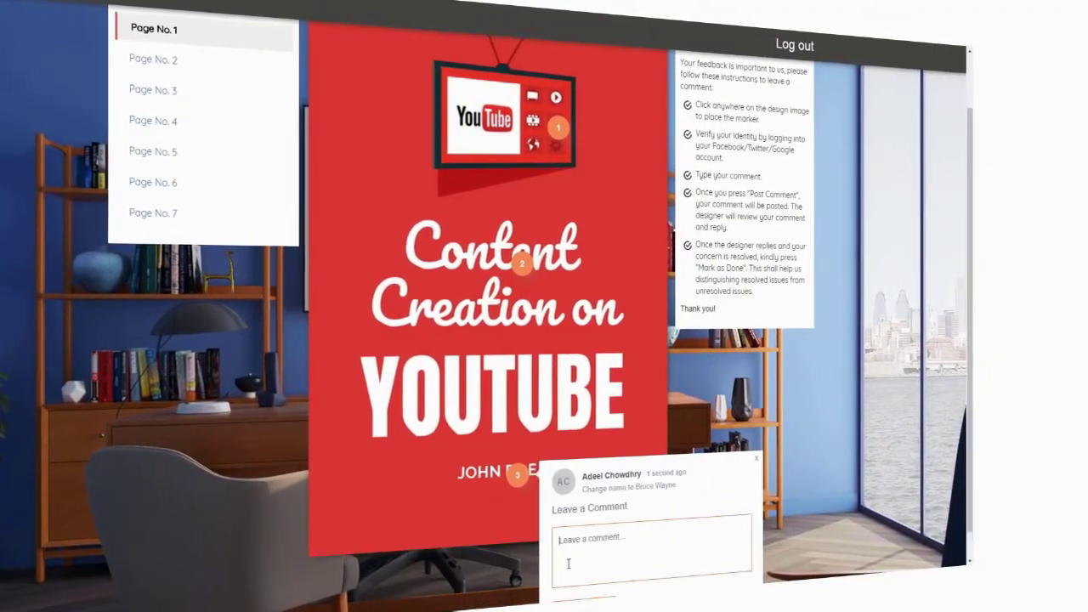
# On page 3, comment on the heading: 'title change to: Youtube Revealed'.
pyautogui.scroll(2, 431, 390)
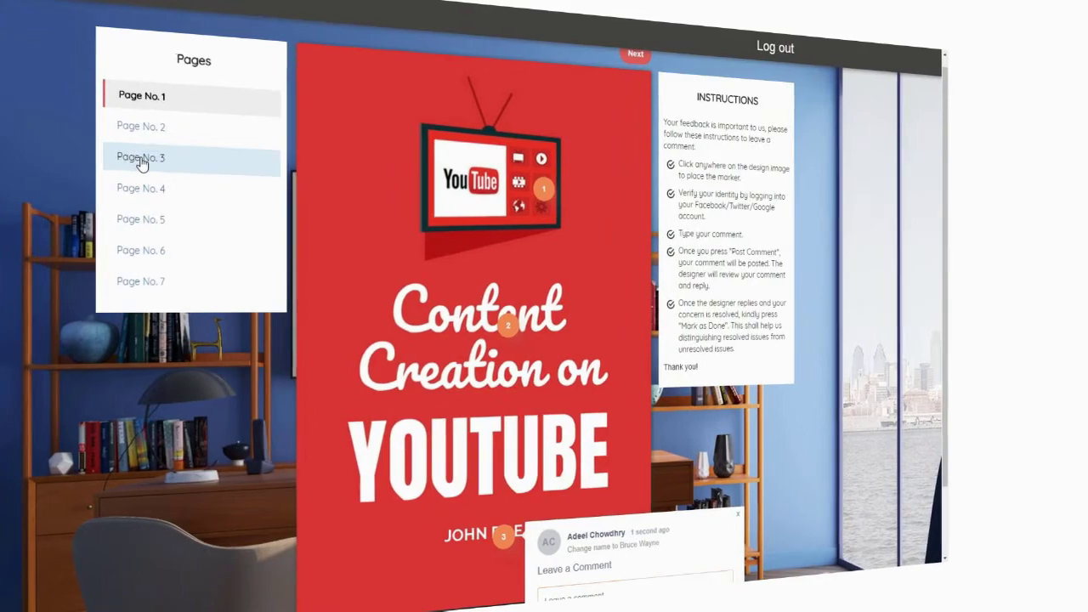
pyautogui.click(147, 165)
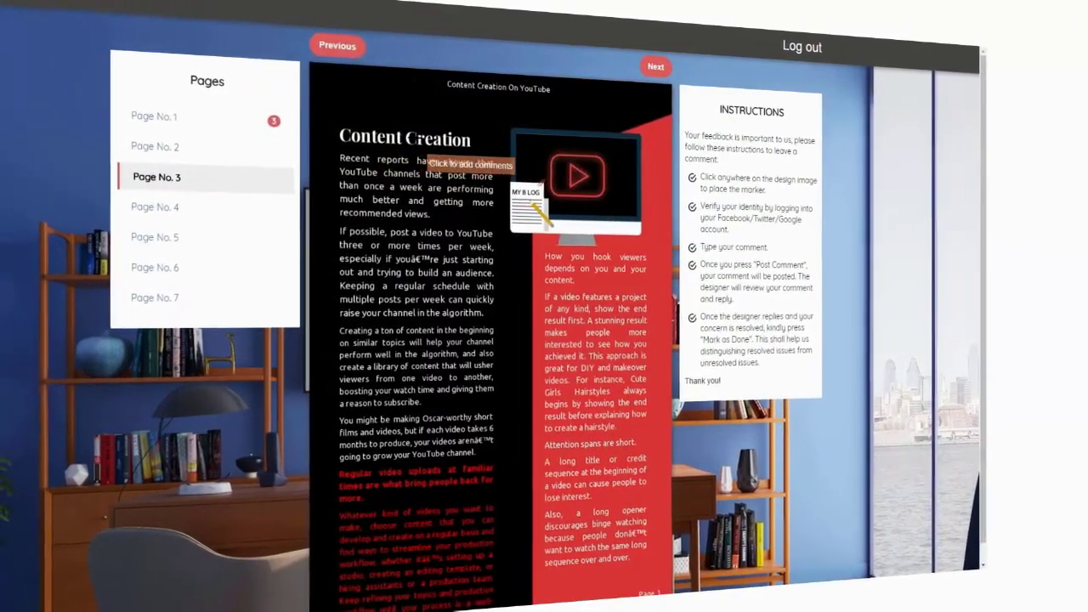
pyautogui.click(401, 135)
pyautogui.write('title change to')
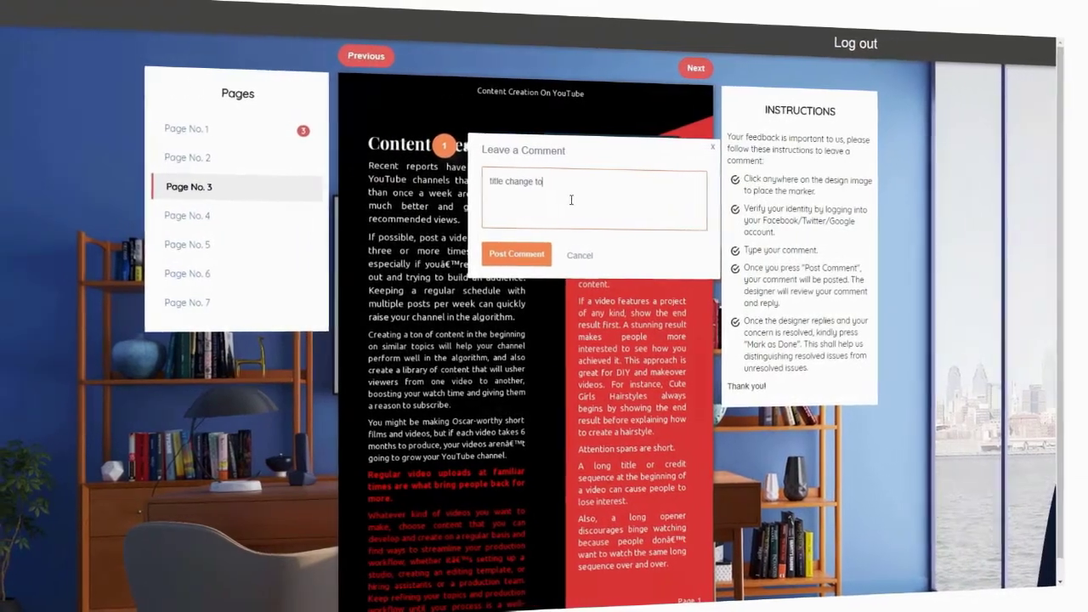
pyautogui.write(': Youtube R')
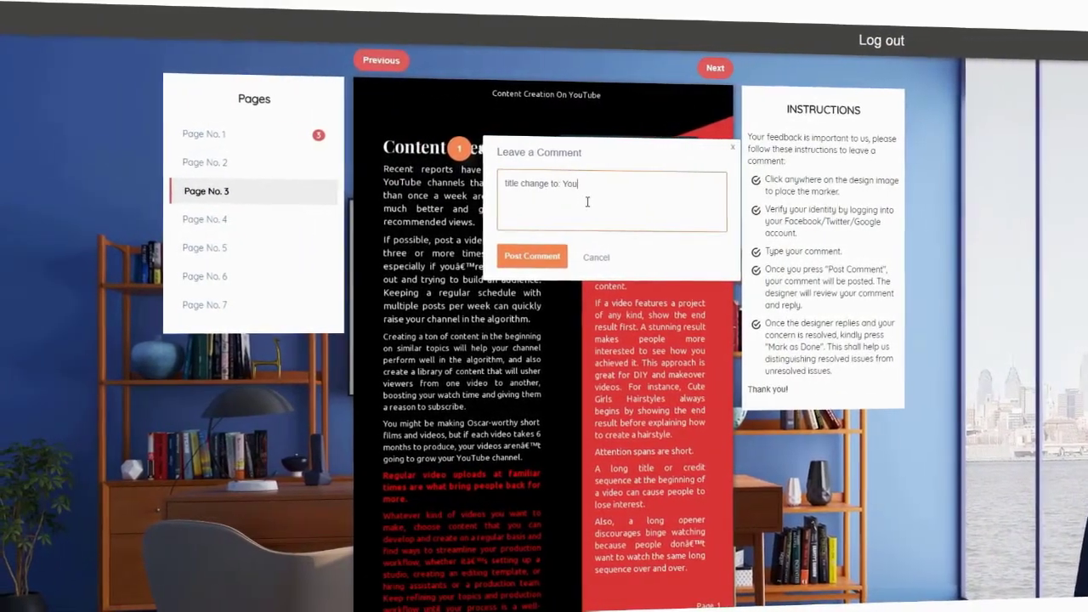
pyautogui.write('evea')
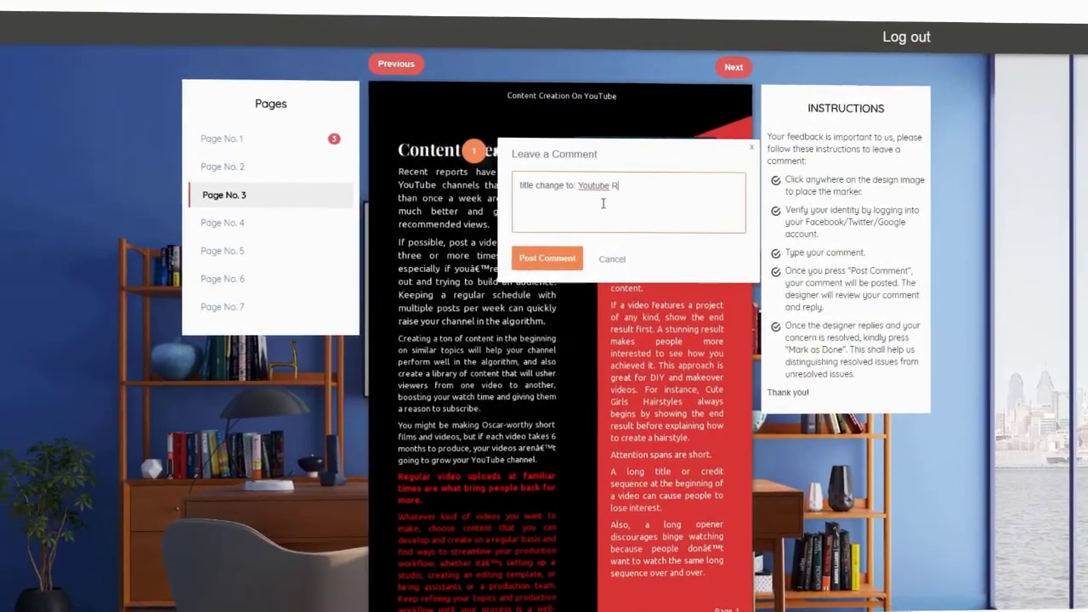
pyautogui.write('led')
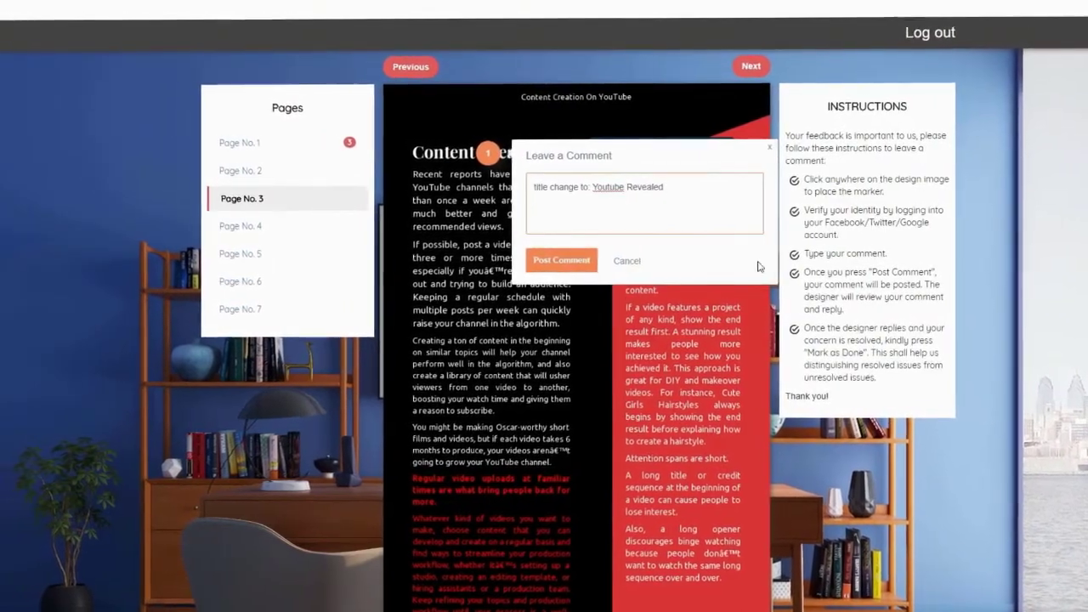